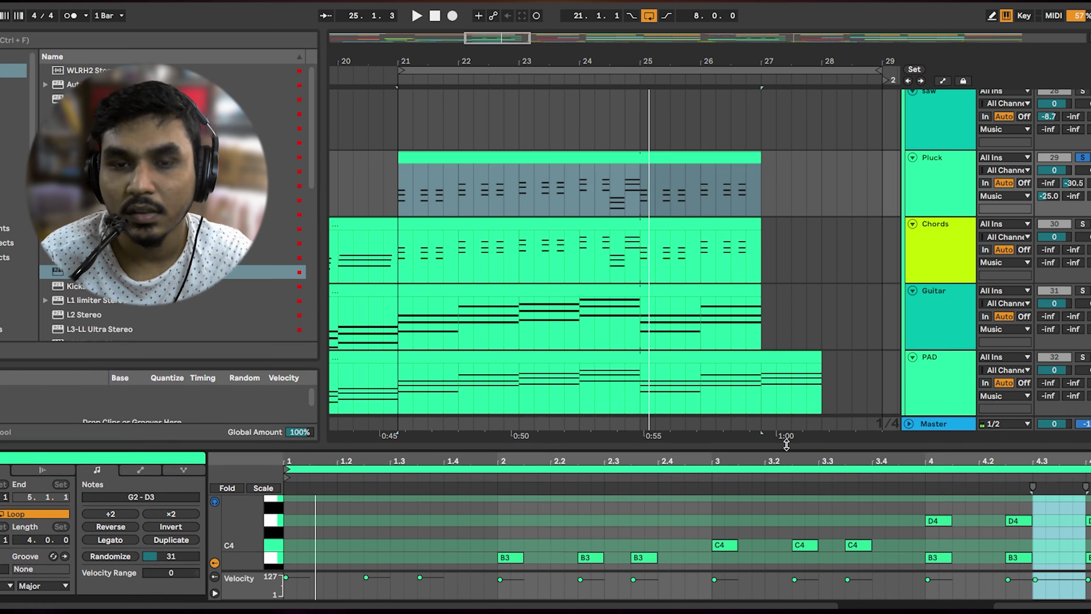
Select the Chords track and audition its breakdown part soloed
{"action": "left_click_drag", "start_coordinate": [786, 445], "coordinate": [786, 446]}
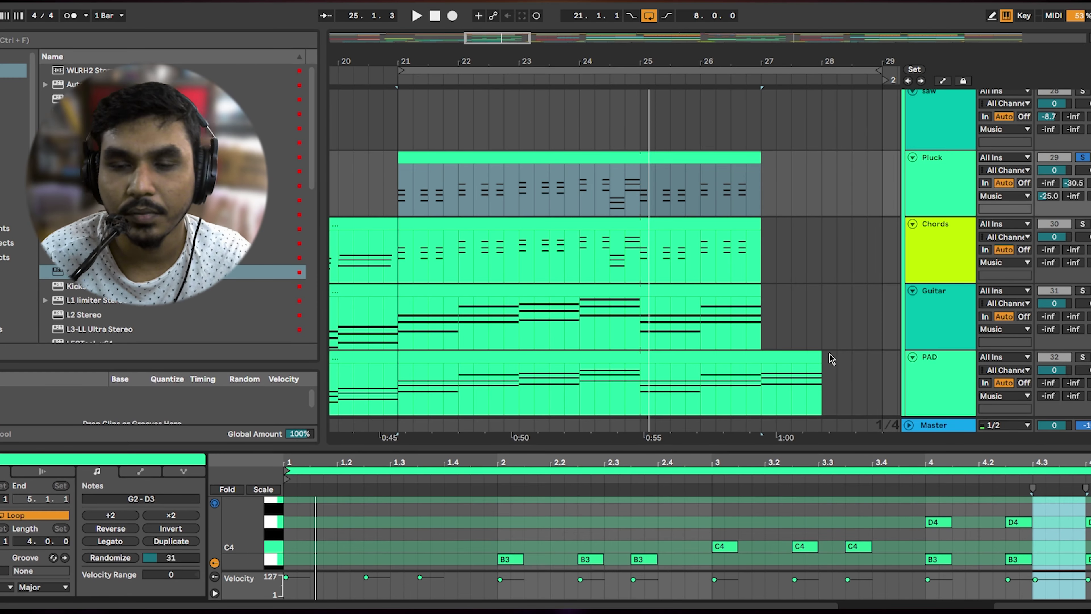
{"action": "left_click", "coordinate": [929, 255]}
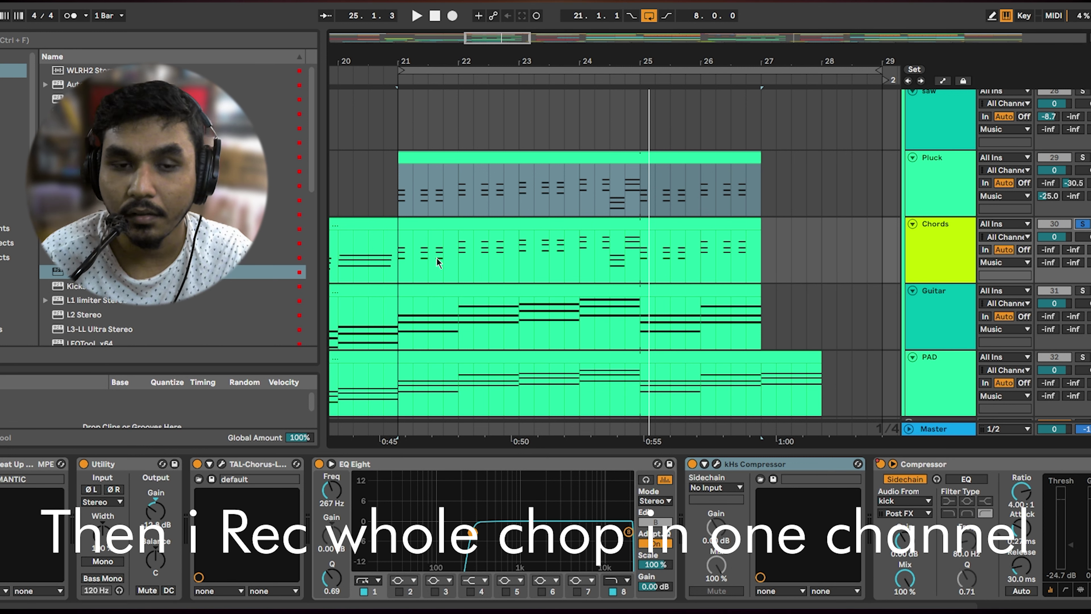
{"action": "key", "text": "space"}
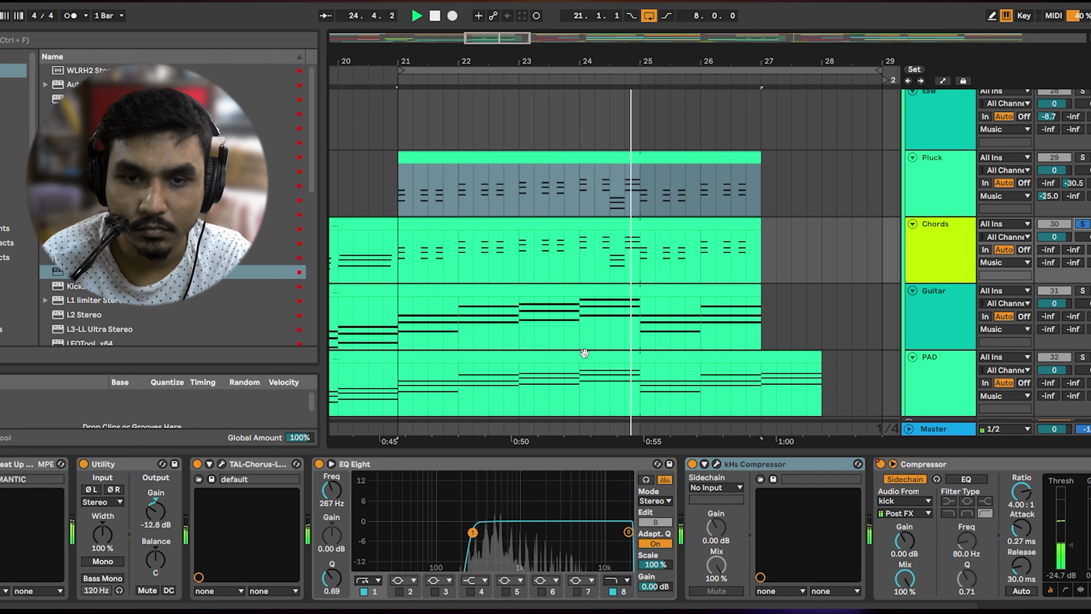
Solo the KSHMR ukulele track and select its chord loop clip at bar 22 to inspect its waveform
{"action": "scroll", "coordinate": [667, 251], "scroll_direction": "up", "scroll_amount": 8}
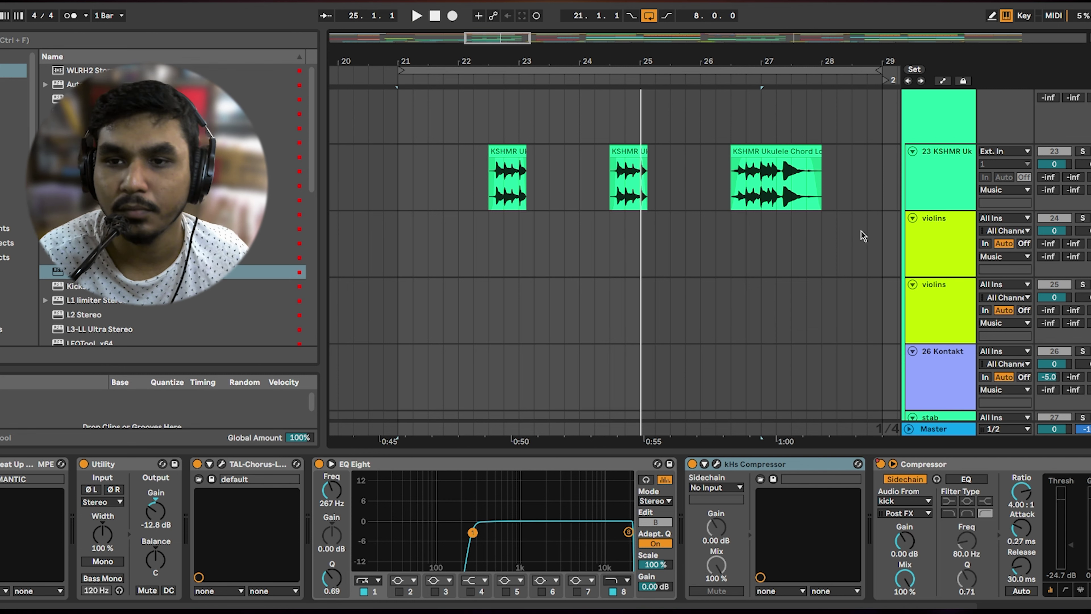
{"action": "left_click", "coordinate": [940, 183]}
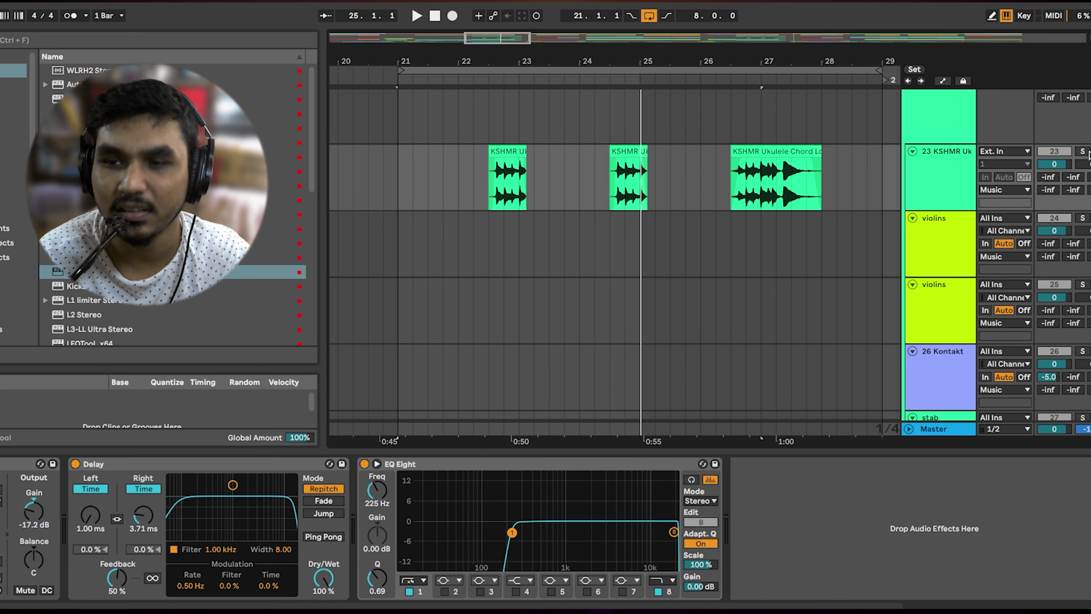
{"action": "left_click", "coordinate": [488, 162]}
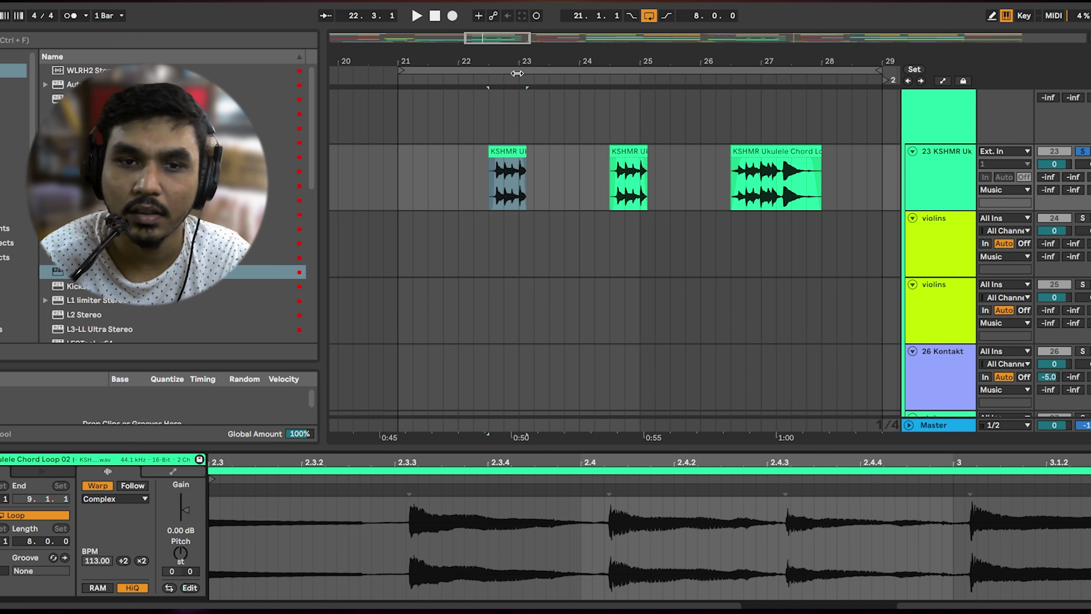
{"action": "key", "text": "plus"}
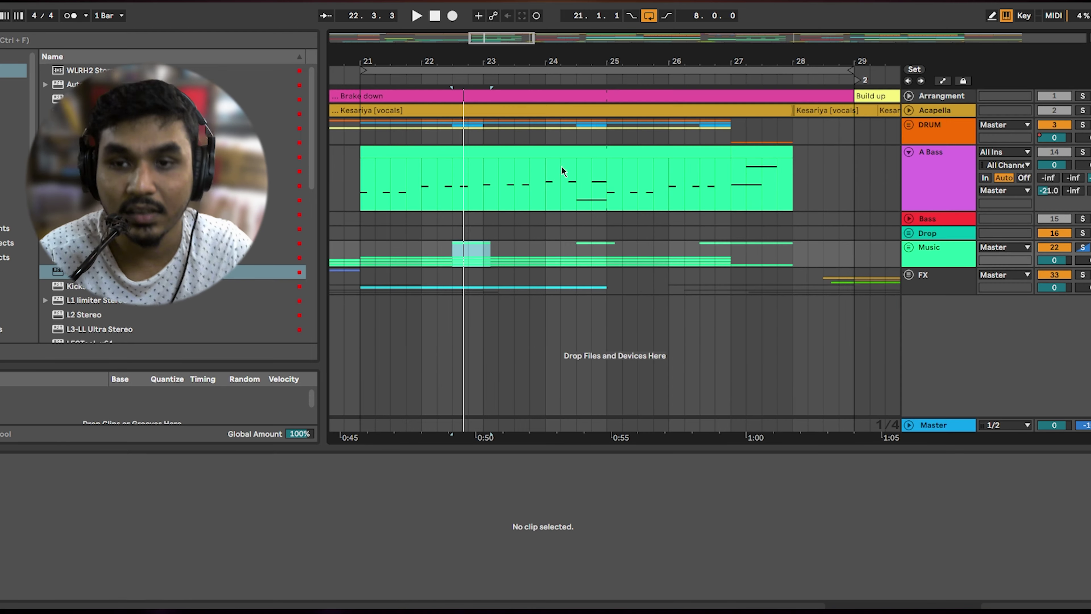
Select the A Bass clip starting at bar 21 and play it soloed with its notes in an enlarged editor
{"action": "left_click", "coordinate": [563, 153]}
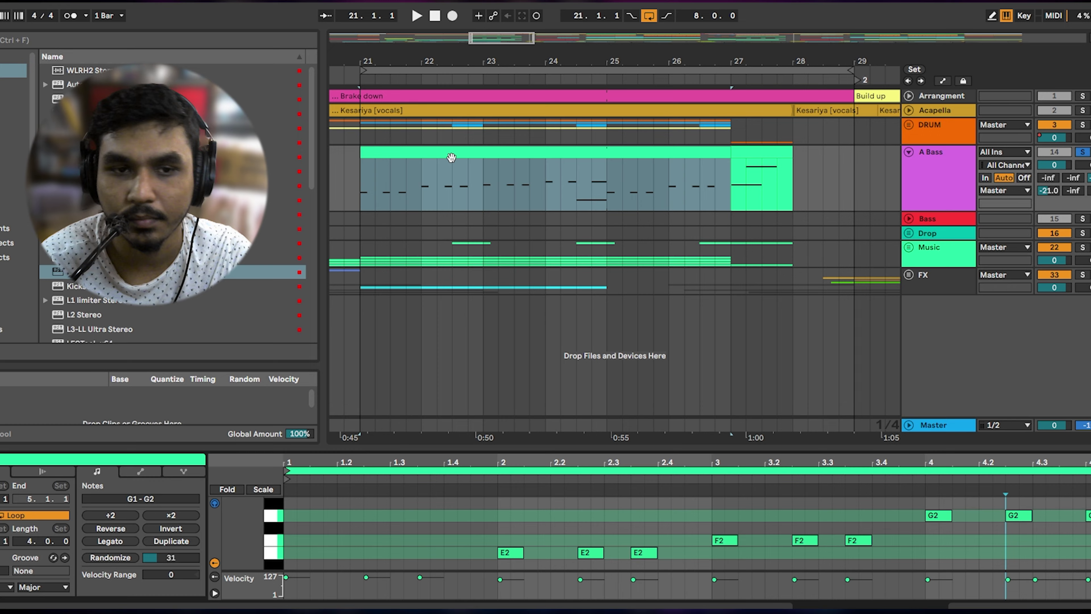
{"action": "left_click_drag", "start_coordinate": [516, 449], "coordinate": [580, 262]}
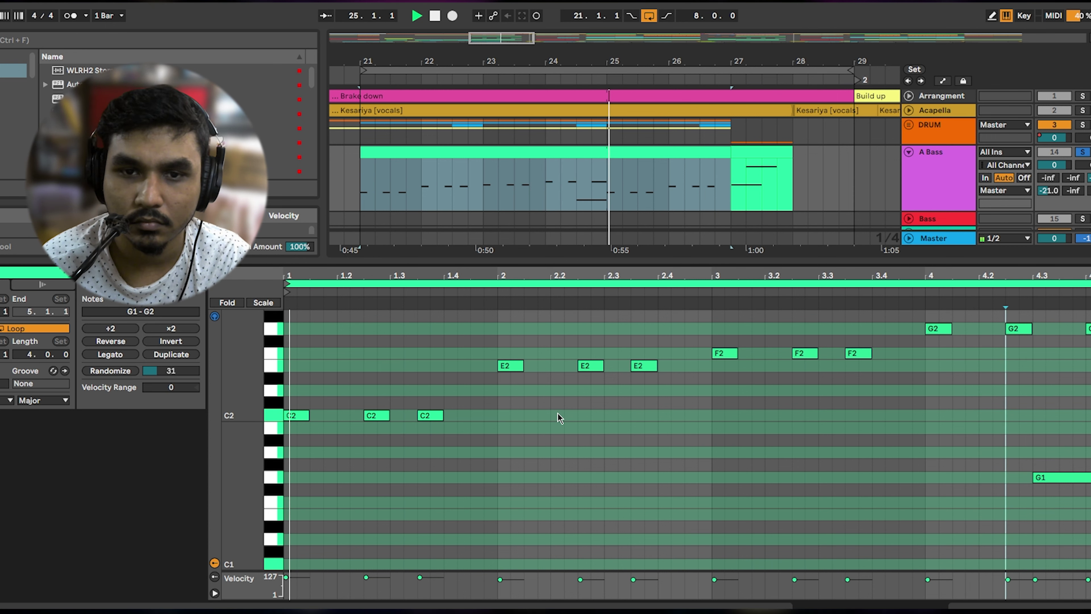
{"action": "key", "text": "space"}
{"action": "left_click", "coordinate": [908, 153]}
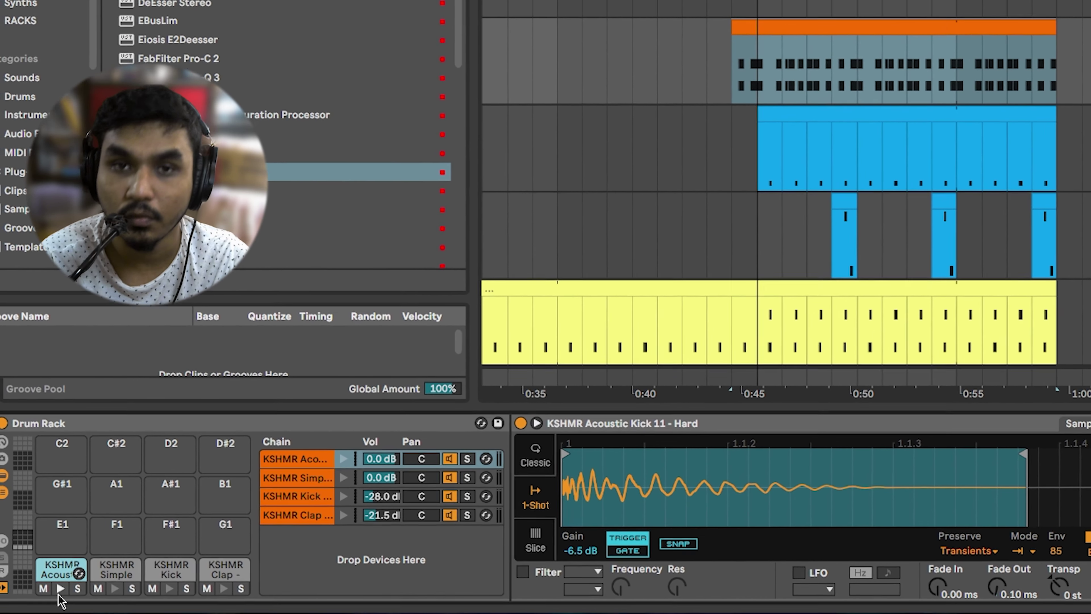
Preview the acoustic kick pad in the Drum Rack and audition the Snare clip starting at bar 21
{"action": "left_click", "coordinate": [61, 589]}
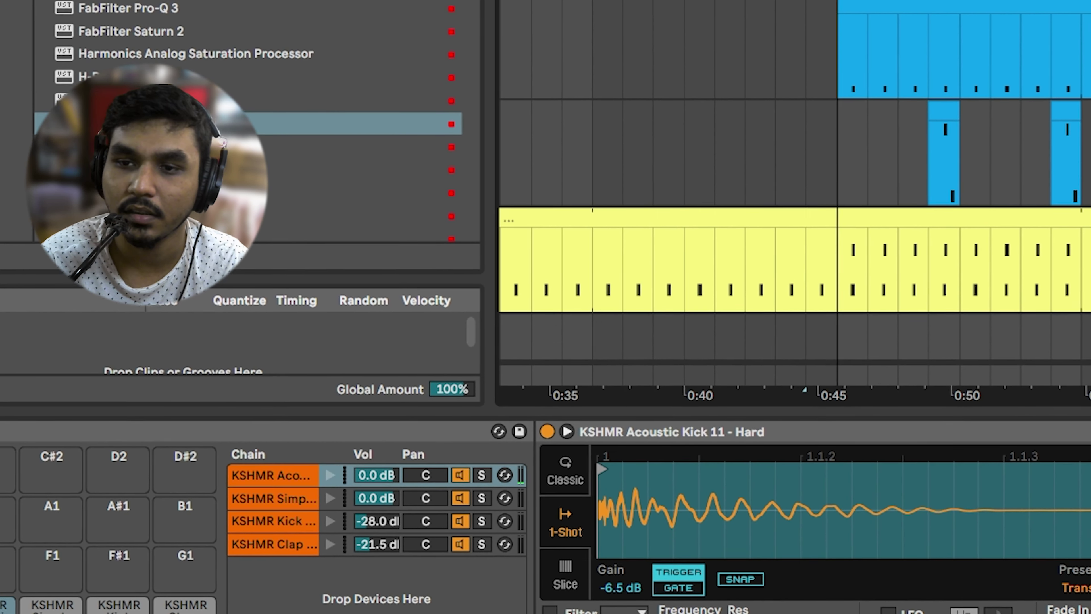
{"action": "left_click", "coordinate": [956, 5]}
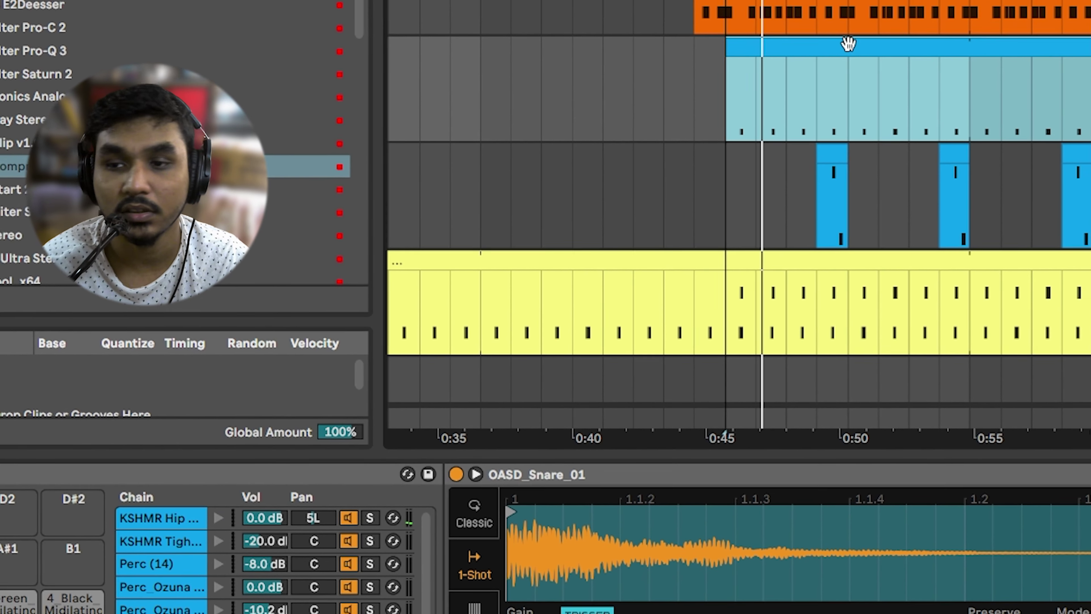
{"action": "scroll", "coordinate": [849, 43], "scroll_direction": "down", "scroll_amount": 3}
{"action": "scroll", "coordinate": [849, 129], "scroll_direction": "up", "scroll_amount": 3}
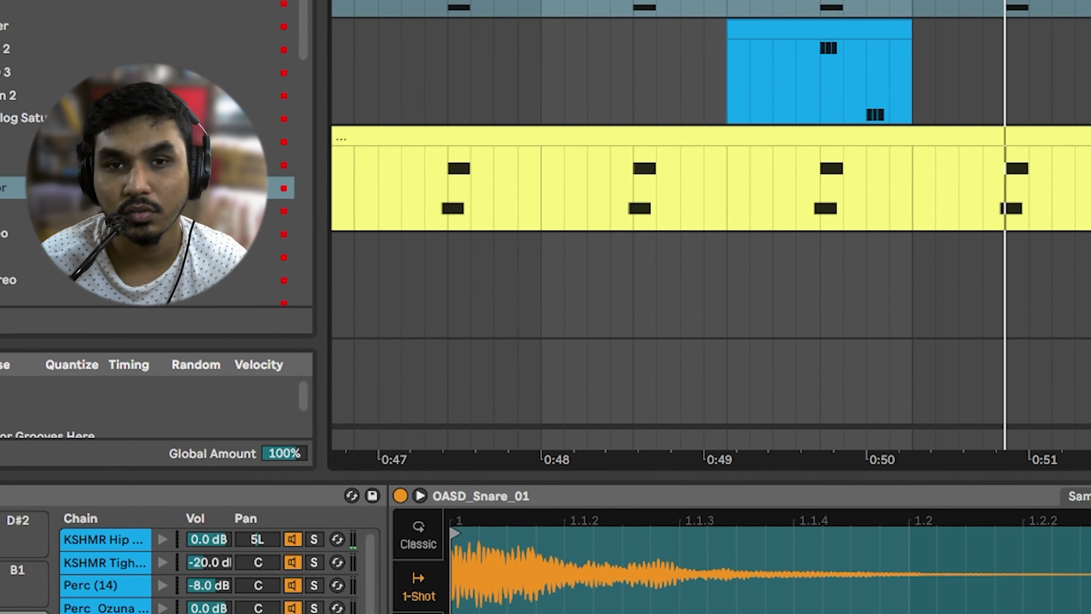
{"action": "scroll", "coordinate": [891, 119], "scroll_direction": "down", "scroll_amount": 3}
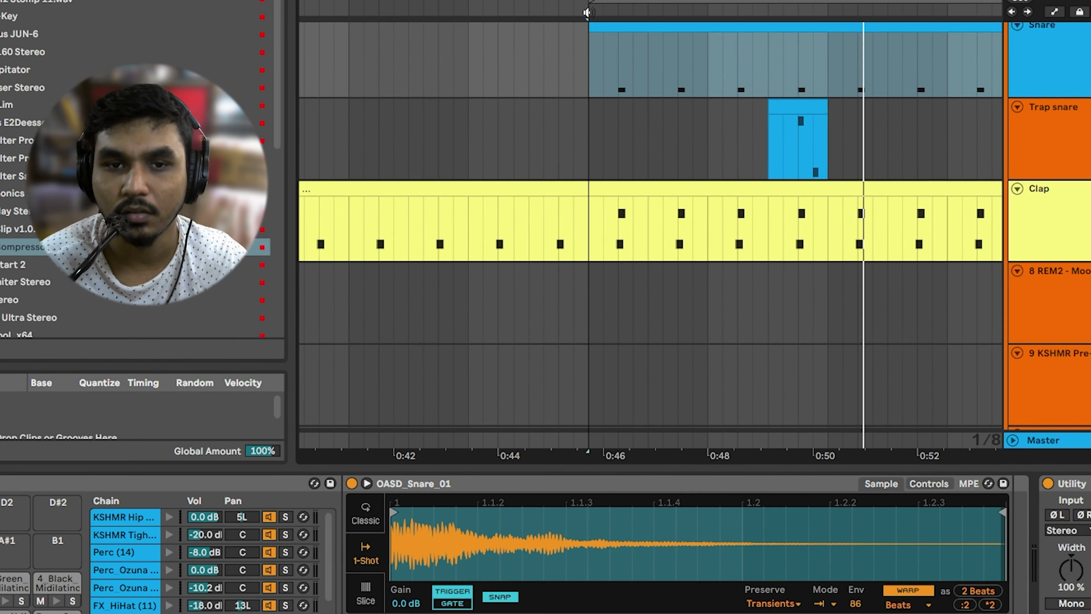
{"action": "scroll", "coordinate": [742, 258], "scroll_direction": "down", "scroll_amount": 1}
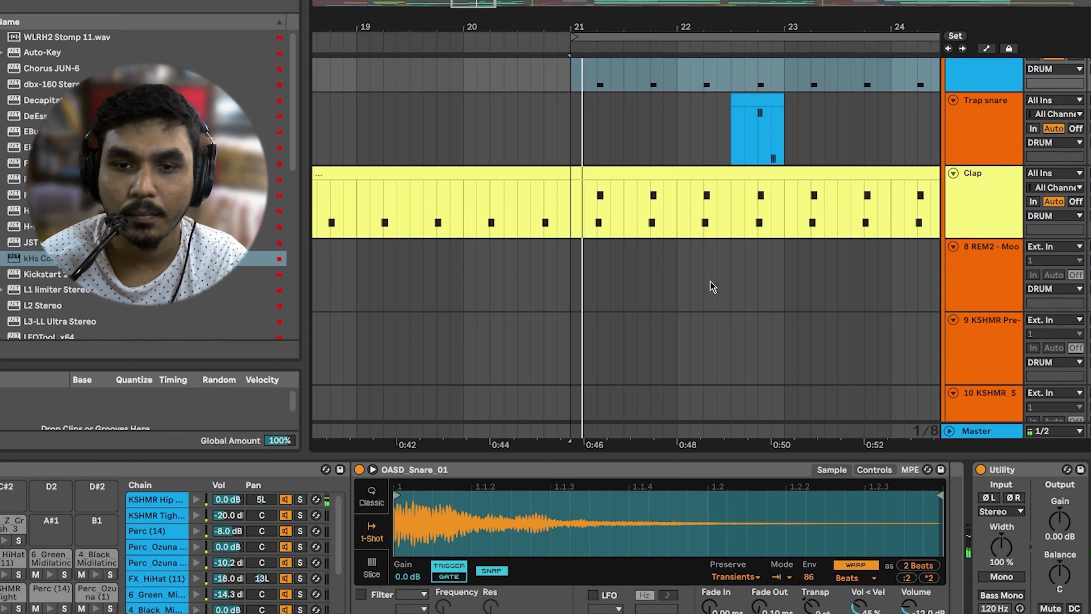
{"action": "scroll", "coordinate": [668, 87], "scroll_direction": "down", "scroll_amount": 5}
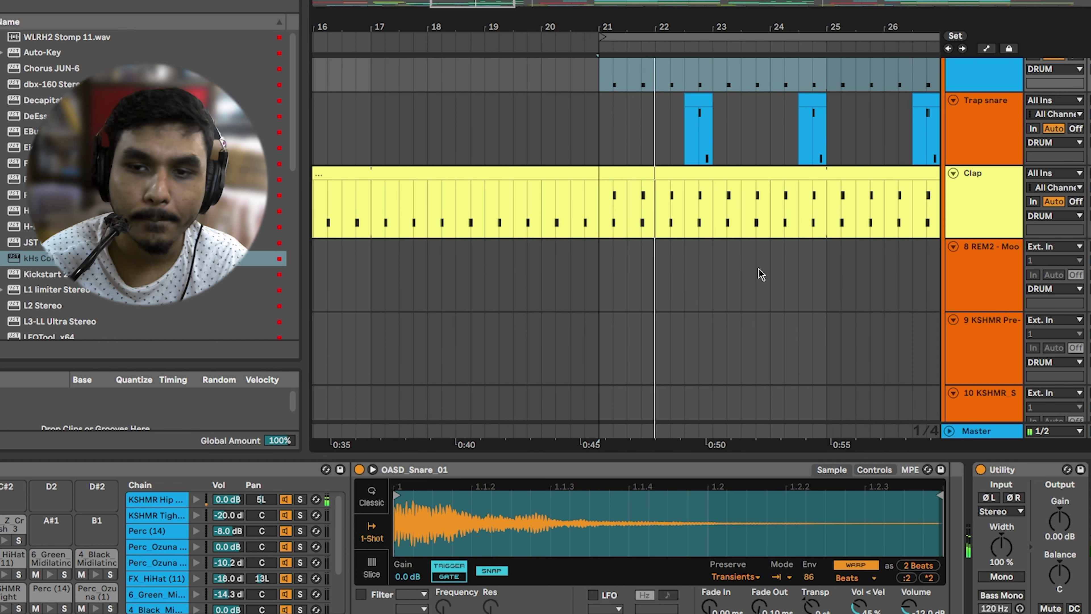
Select the OLIVER tom drum fill clip at bar 27 in the DRUM group and play it
{"action": "scroll", "coordinate": [970, 265], "scroll_direction": "down", "scroll_amount": 5}
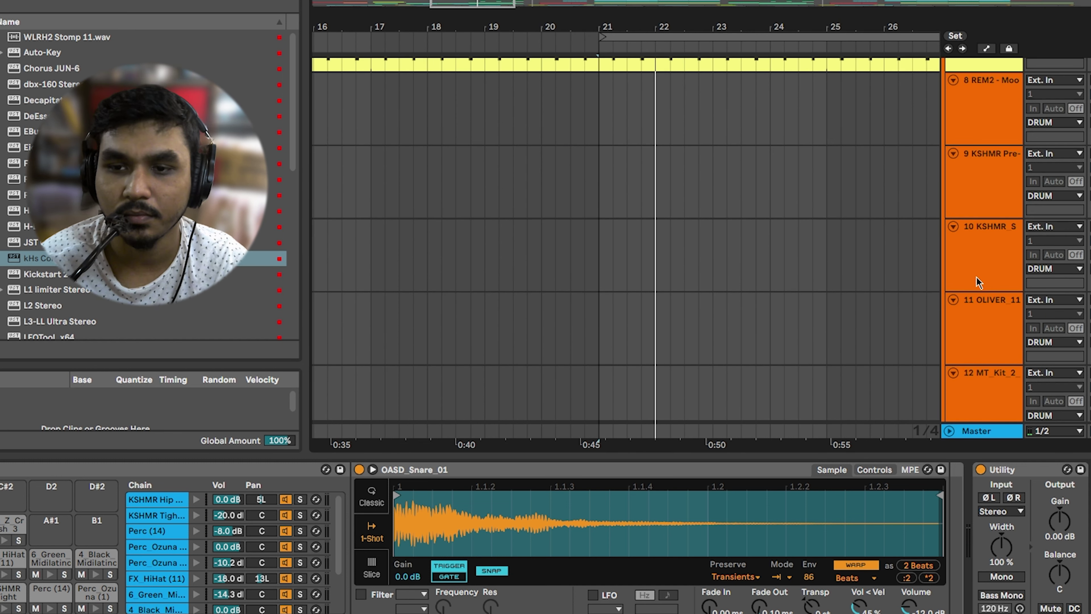
{"action": "scroll", "coordinate": [984, 324], "scroll_direction": "down", "scroll_amount": 3}
{"action": "scroll", "coordinate": [984, 330], "scroll_direction": "down", "scroll_amount": 3}
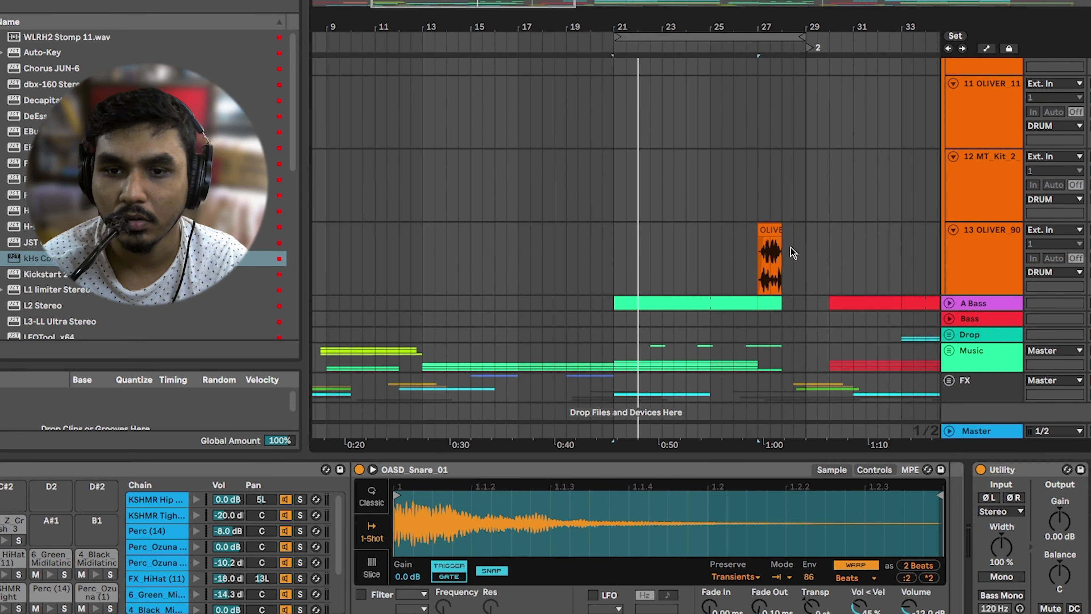
{"action": "left_click", "coordinate": [769, 228]}
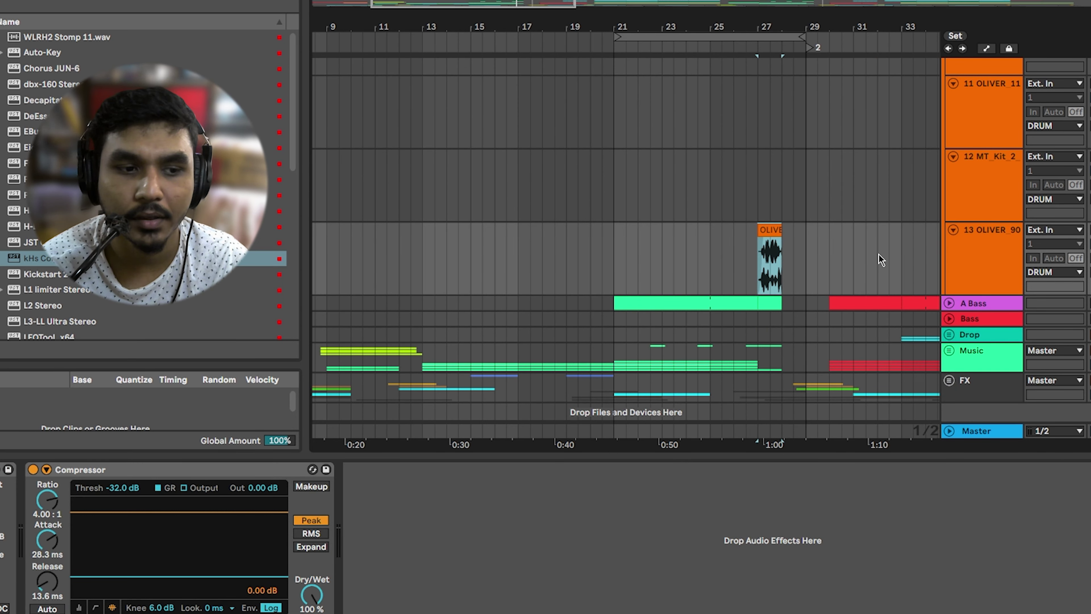
{"action": "left_click_drag", "start_coordinate": [772, 26], "coordinate": [771, 26]}
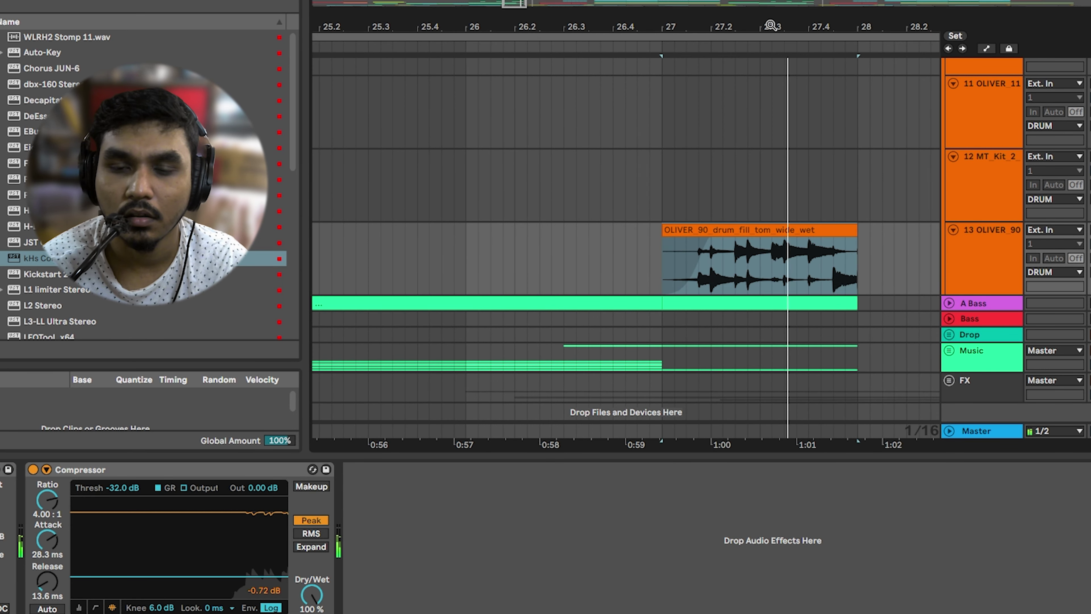
{"action": "scroll", "coordinate": [782, 150], "scroll_direction": "up", "scroll_amount": 5}
{"action": "key", "text": "minus"}
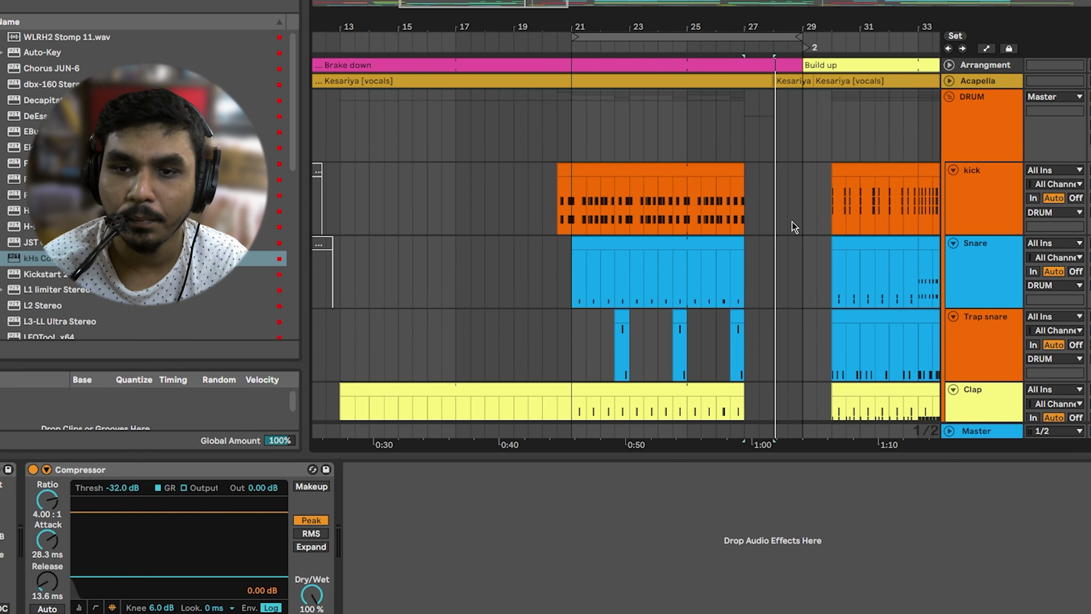
Open the build-up Chords clip starting at bar 30 and examine its notes
{"action": "scroll", "coordinate": [795, 274], "scroll_direction": "down", "scroll_amount": 5}
{"action": "scroll", "coordinate": [795, 275], "scroll_direction": "up", "scroll_amount": 5}
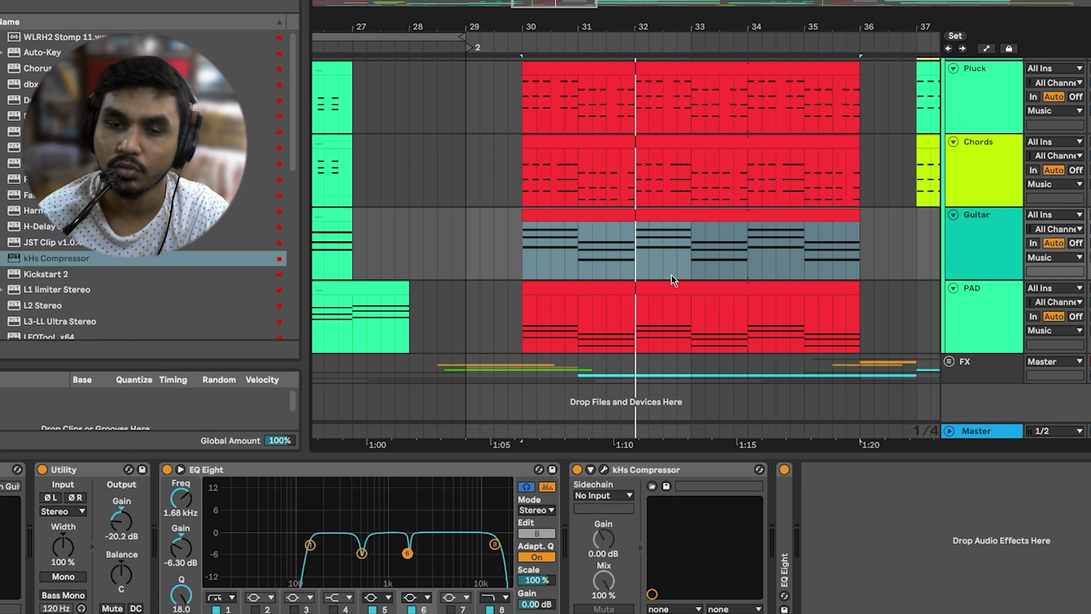
{"action": "scroll", "coordinate": [702, 247], "scroll_direction": "up", "scroll_amount": 2}
{"action": "left_click", "coordinate": [710, 173]}
{"action": "double_click", "coordinate": [710, 173]}
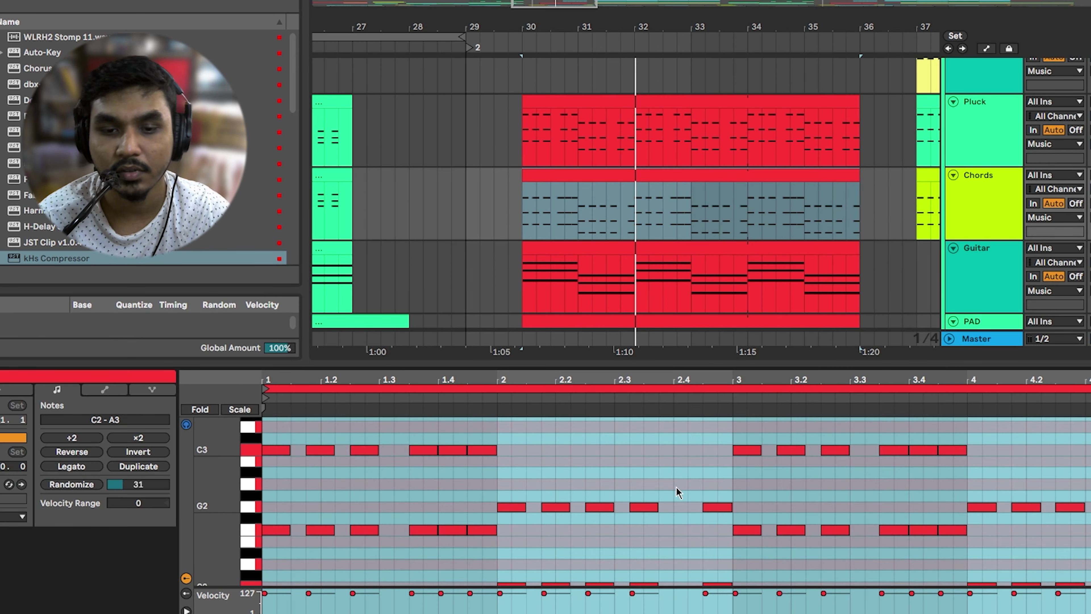
{"action": "left_click_drag", "start_coordinate": [619, 361], "coordinate": [619, 168]}
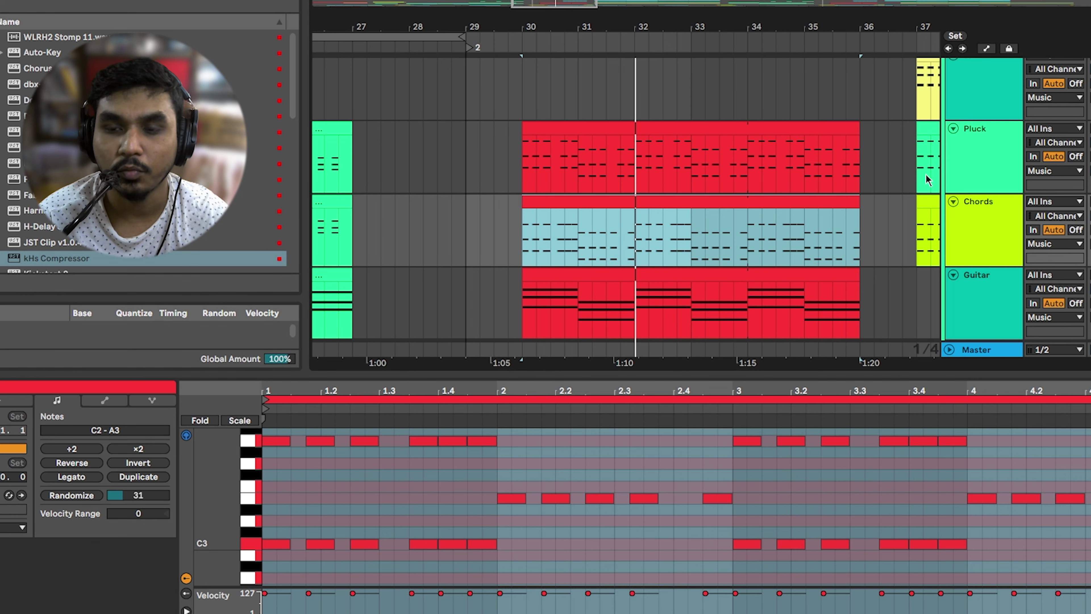
Unfold the A Bass track and select its build-up clip at bar 30 to review its notes
{"action": "scroll", "coordinate": [926, 180], "scroll_direction": "up", "scroll_amount": 3}
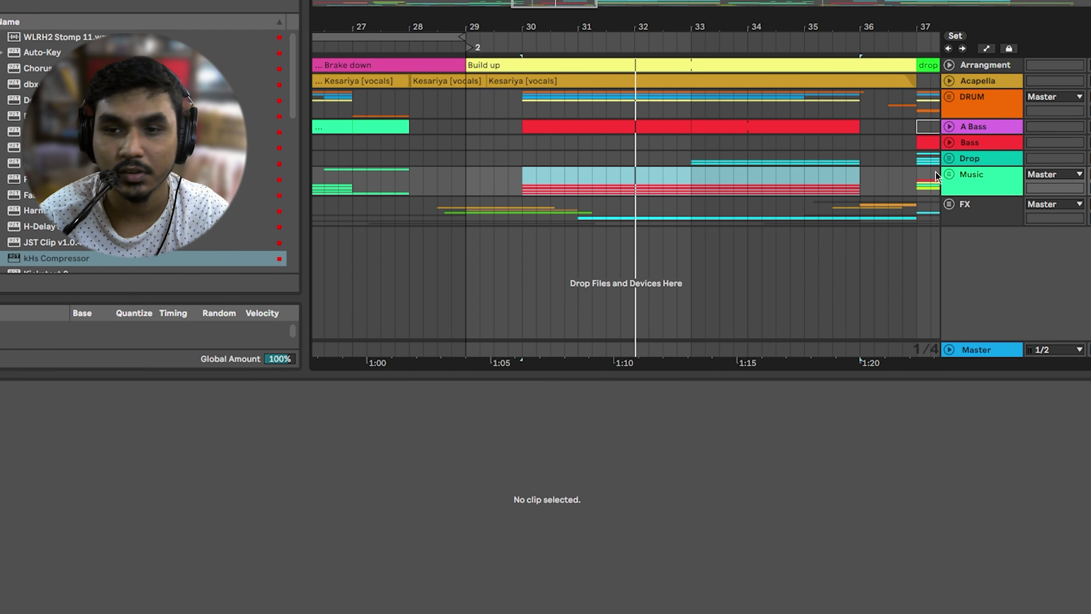
{"action": "left_click", "coordinate": [950, 126]}
{"action": "left_click", "coordinate": [647, 128]}
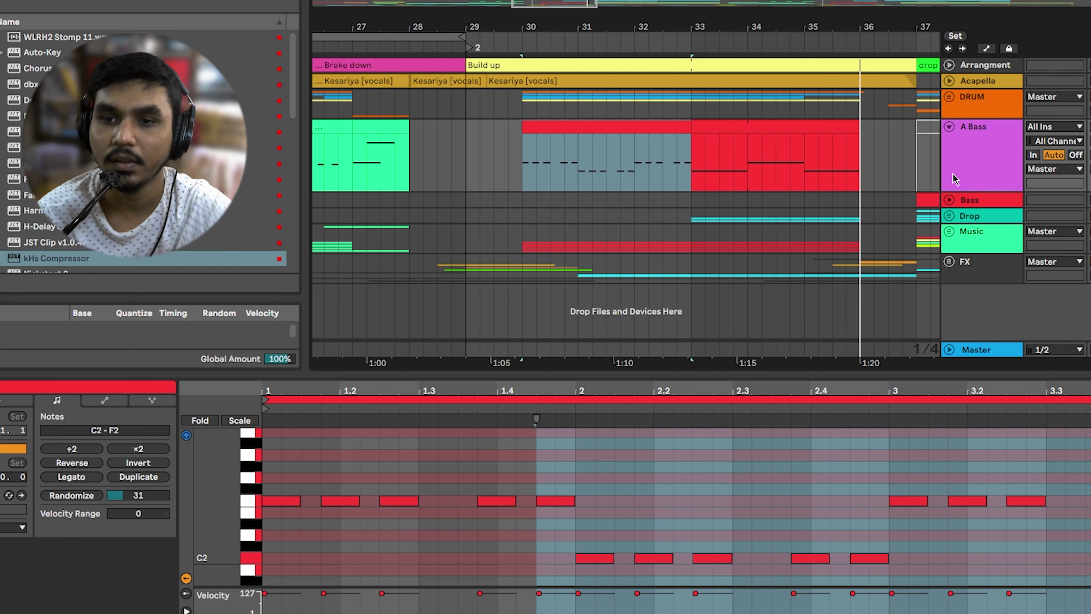
Unfold the DRUM group and audition the kick track's build-up clips starting at bars 30 and 33
{"action": "left_click", "coordinate": [949, 97]}
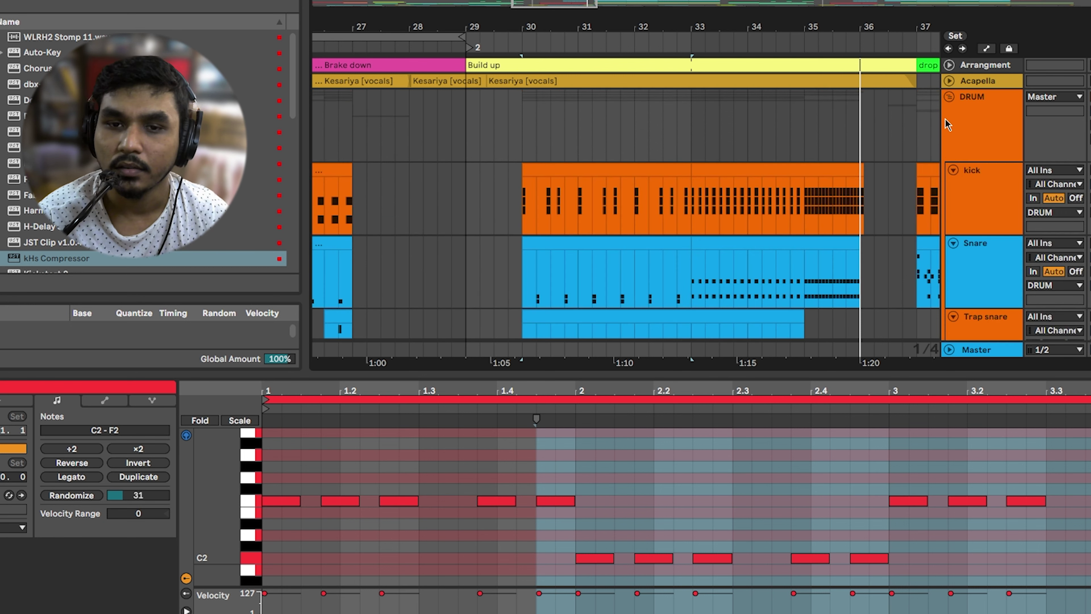
{"action": "scroll", "coordinate": [902, 211], "scroll_direction": "down", "scroll_amount": 5}
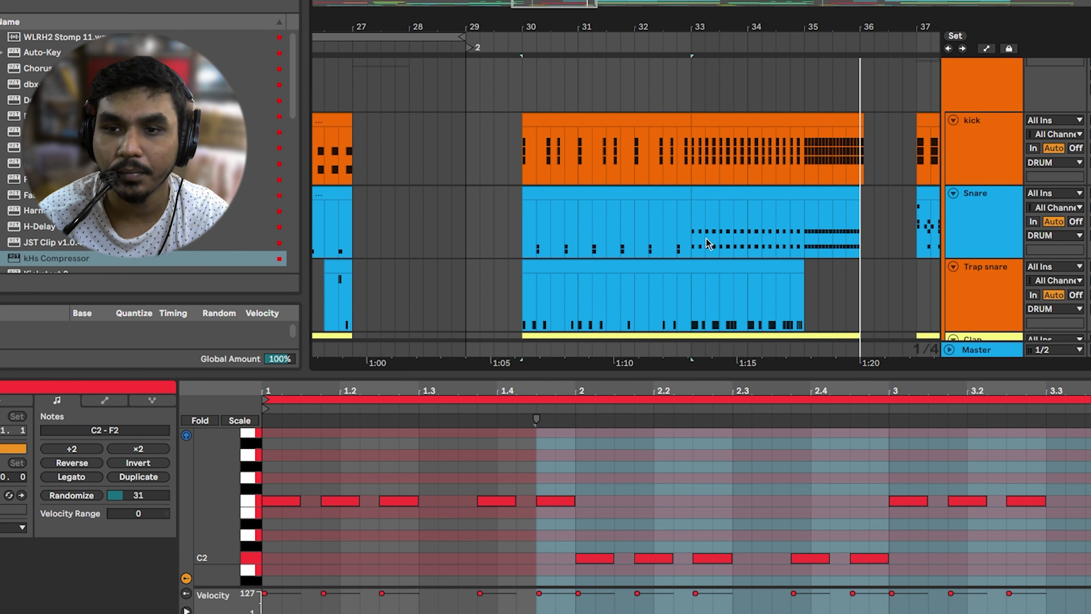
{"action": "left_click", "coordinate": [598, 120]}
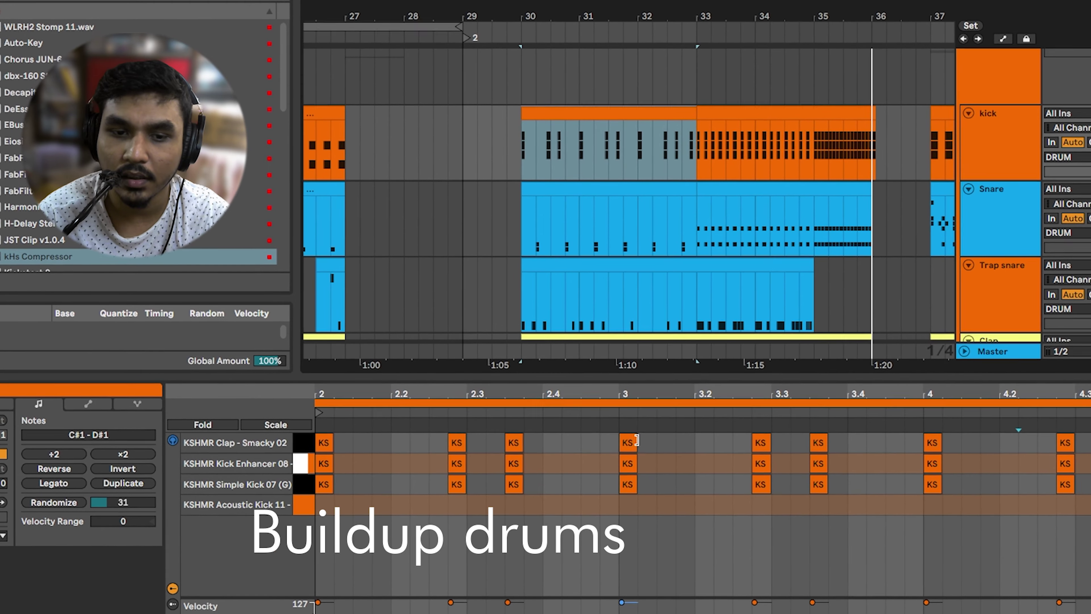
{"action": "key", "text": "space"}
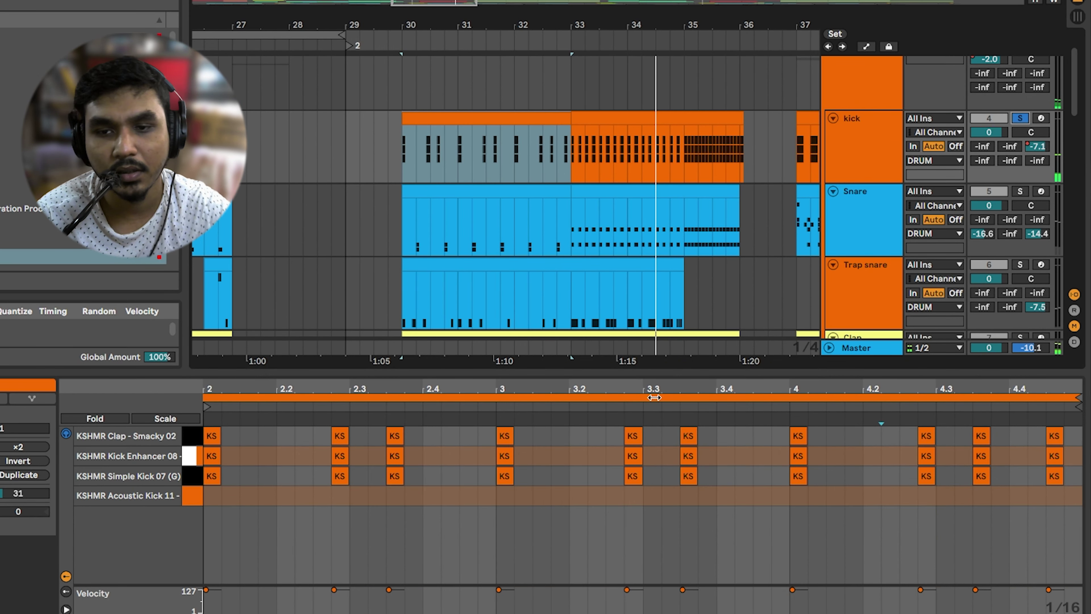
{"action": "left_click", "coordinate": [640, 114]}
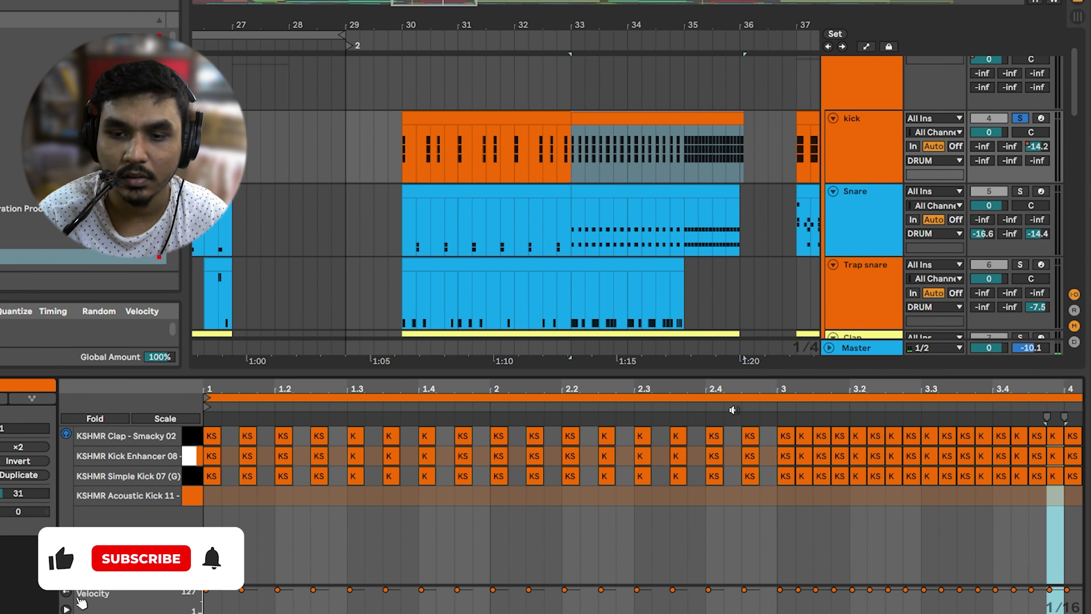
{"action": "key", "text": "space"}
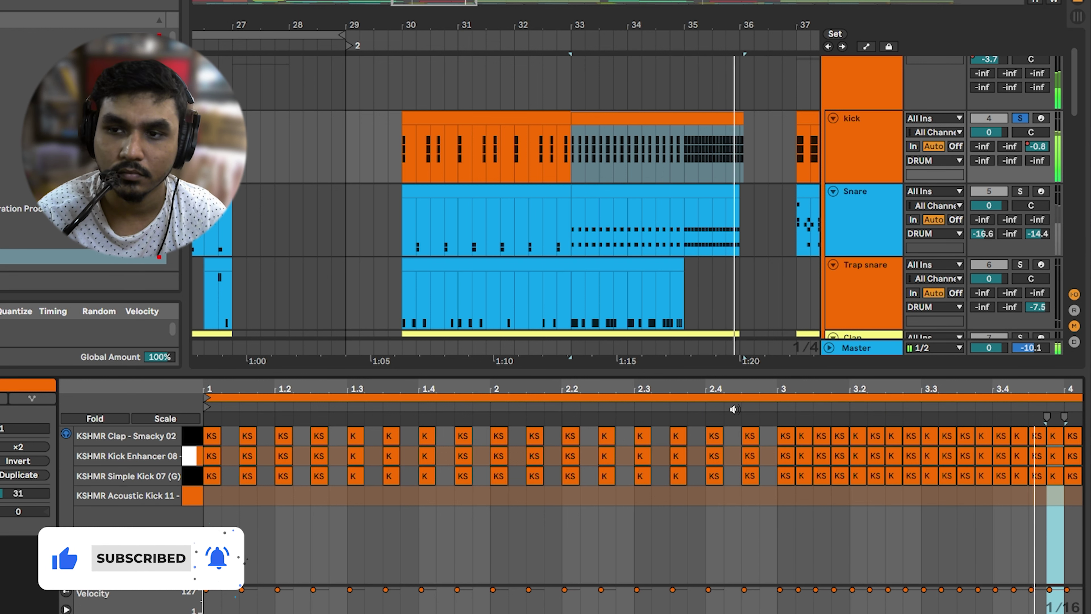
Select the Snare track's build-up clip at bar 30 and audition it with the track soloed
{"action": "scroll", "coordinate": [892, 261], "scroll_direction": "up", "scroll_amount": 2}
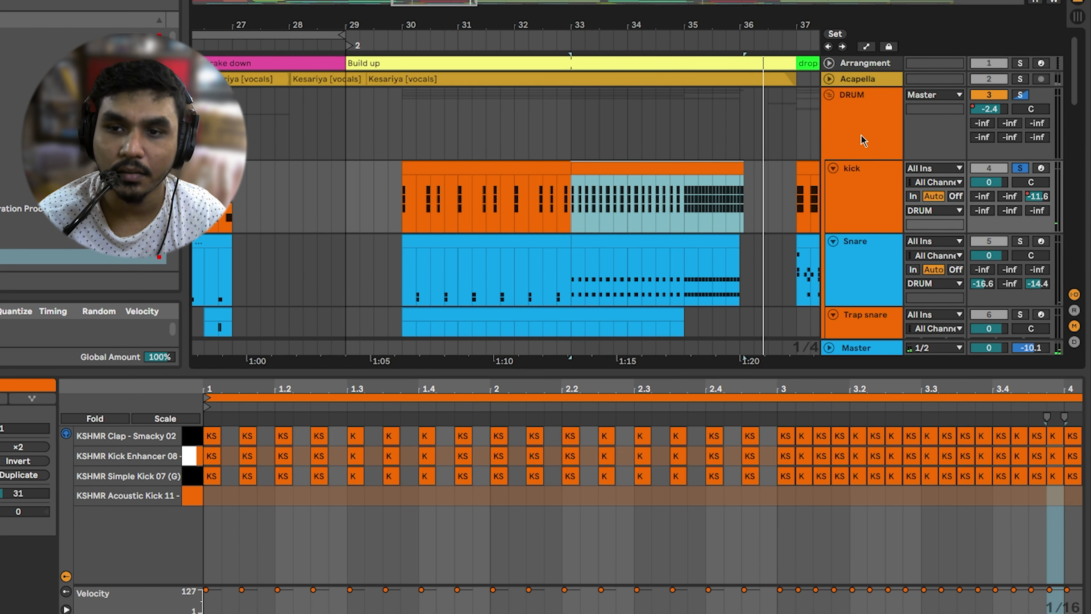
{"action": "scroll", "coordinate": [853, 216], "scroll_direction": "down", "scroll_amount": 3}
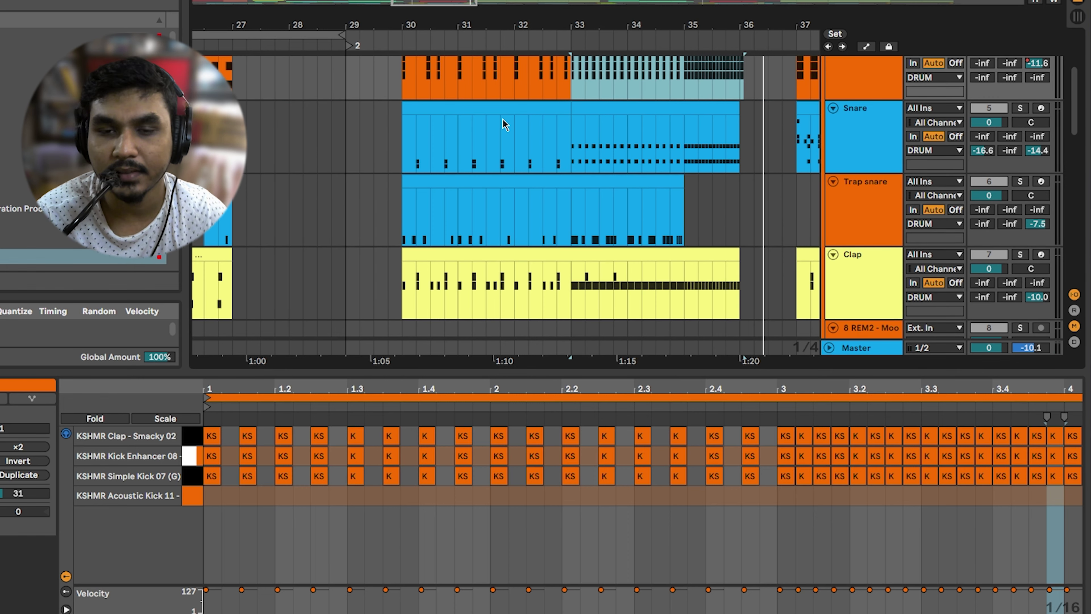
{"action": "left_click", "coordinate": [526, 113]}
{"action": "left_click", "coordinate": [1015, 109]}
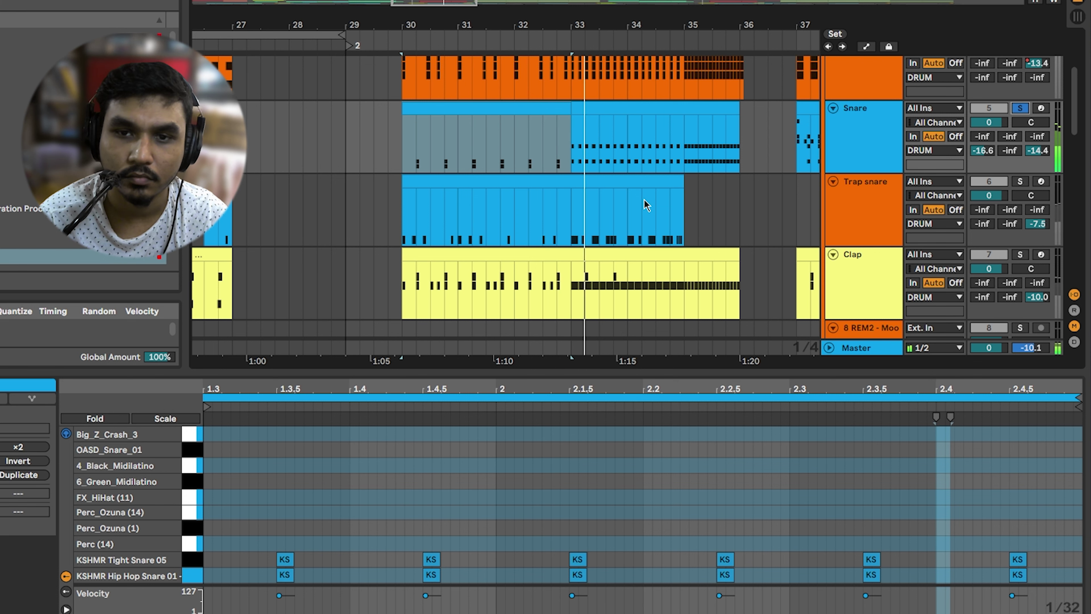
Audition the Snare clip starting at bar 33 and the Trap snare clip starting at bar 30, each with its track soloed
{"action": "left_click", "coordinate": [616, 125]}
{"action": "scroll", "coordinate": [489, 572], "scroll_direction": "down", "scroll_amount": 2}
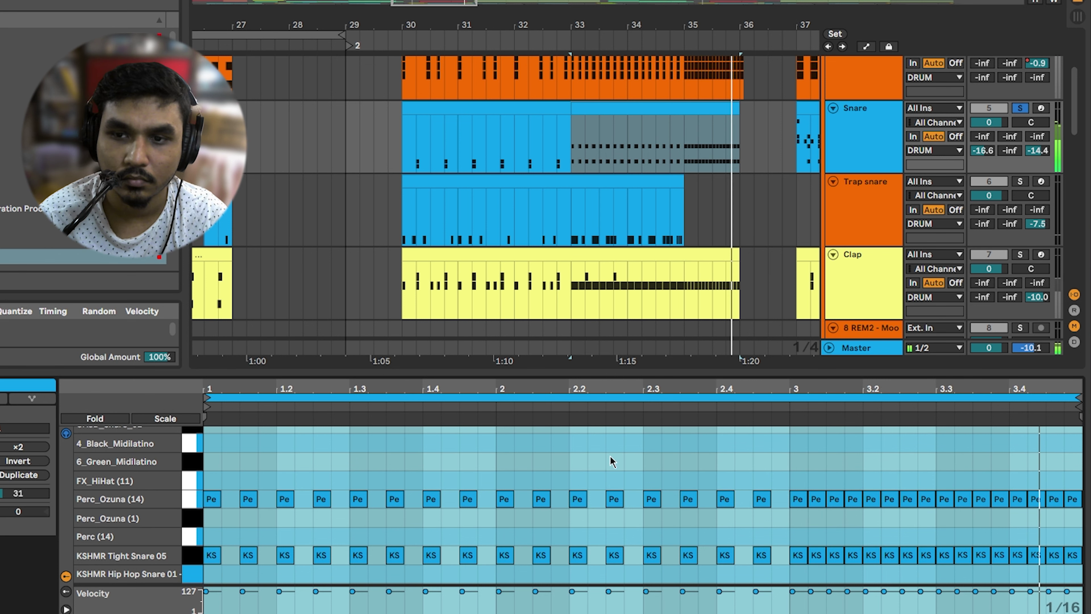
{"action": "left_click", "coordinate": [623, 185]}
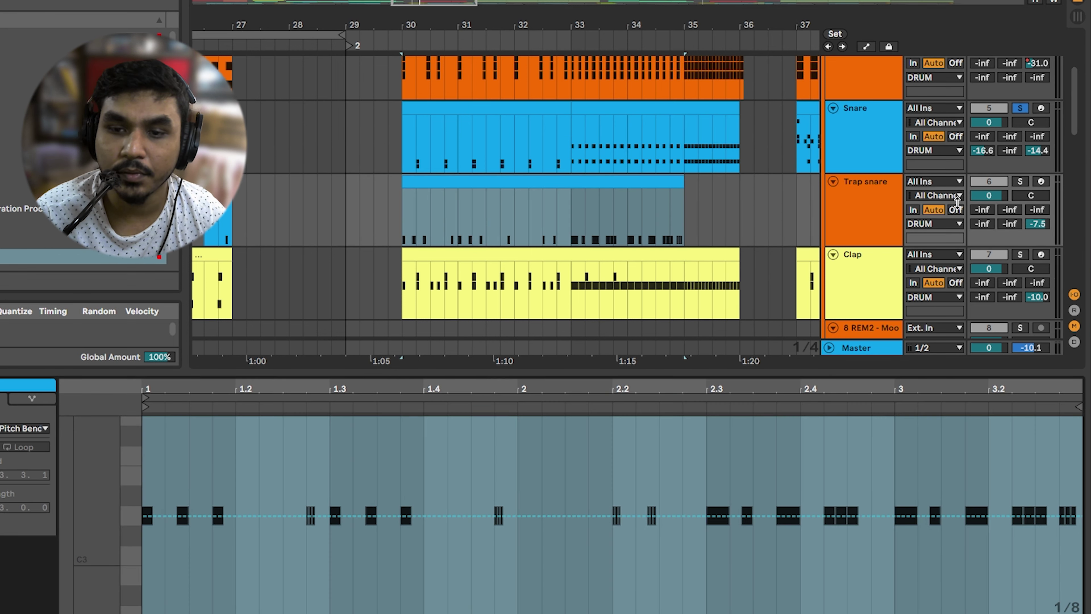
{"action": "left_click", "coordinate": [1023, 183]}
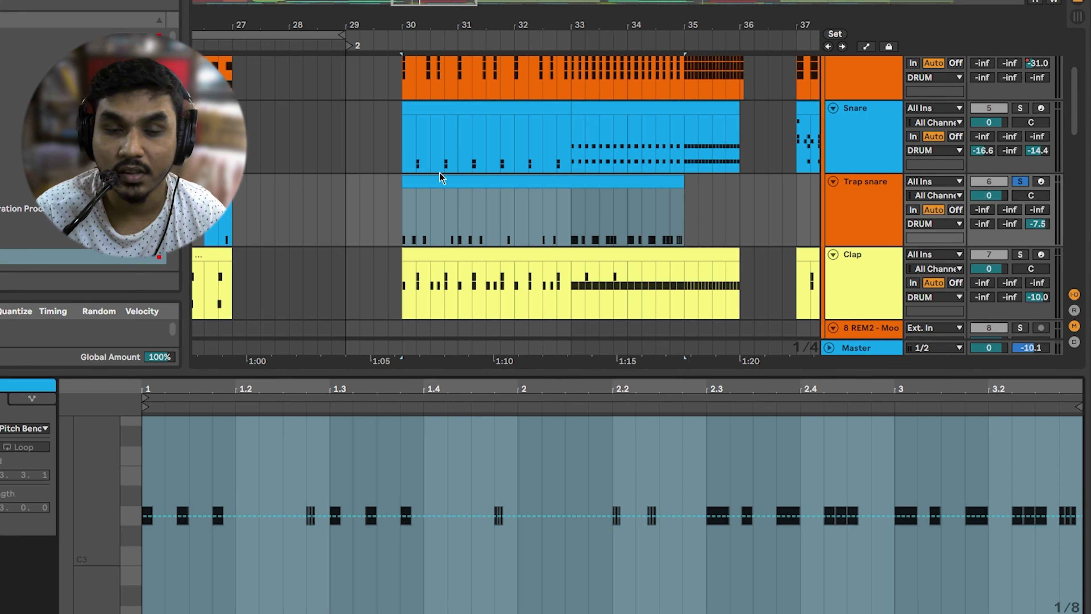
{"action": "left_click", "coordinate": [413, 47]}
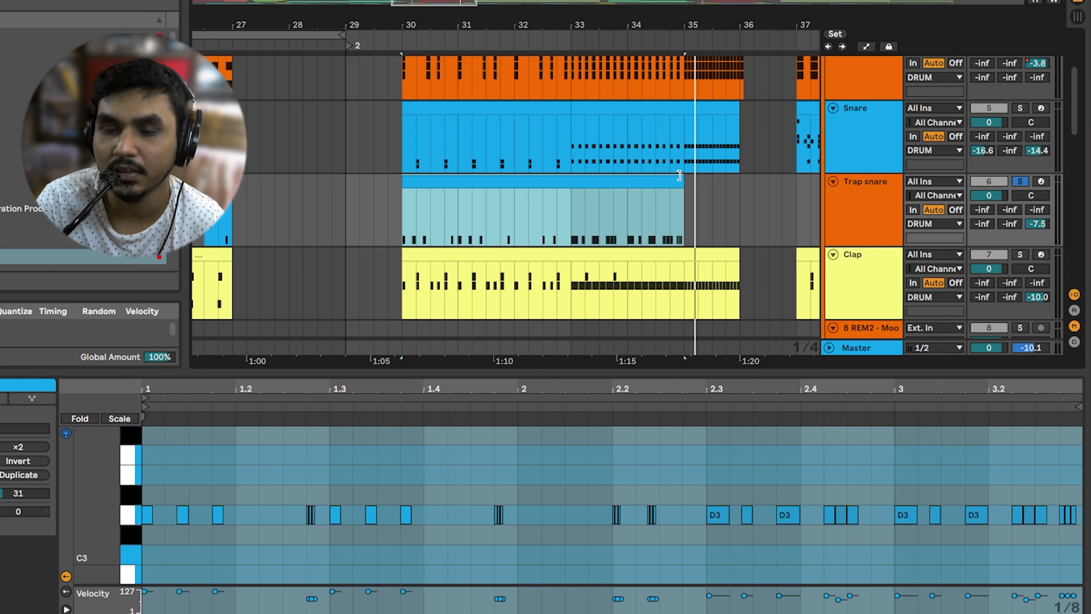
Select the Clap track's build-up clip at bar 30 and audition it with the track soloed
{"action": "scroll", "coordinate": [711, 219], "scroll_direction": "down", "scroll_amount": 3}
{"action": "left_click", "coordinate": [730, 219]}
{"action": "left_click", "coordinate": [1019, 187]}
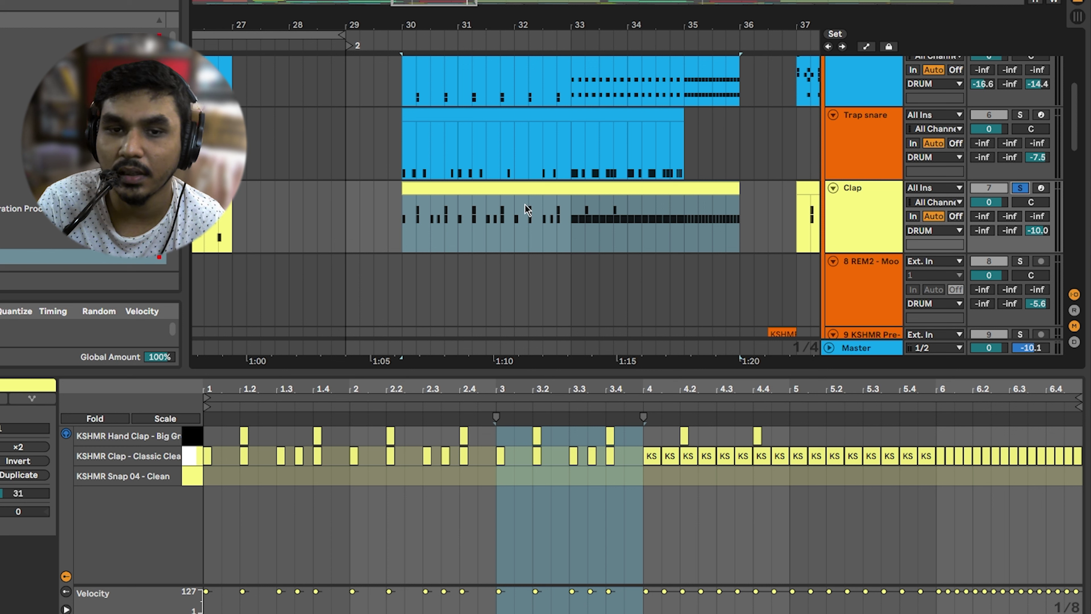
{"action": "key", "text": "space"}
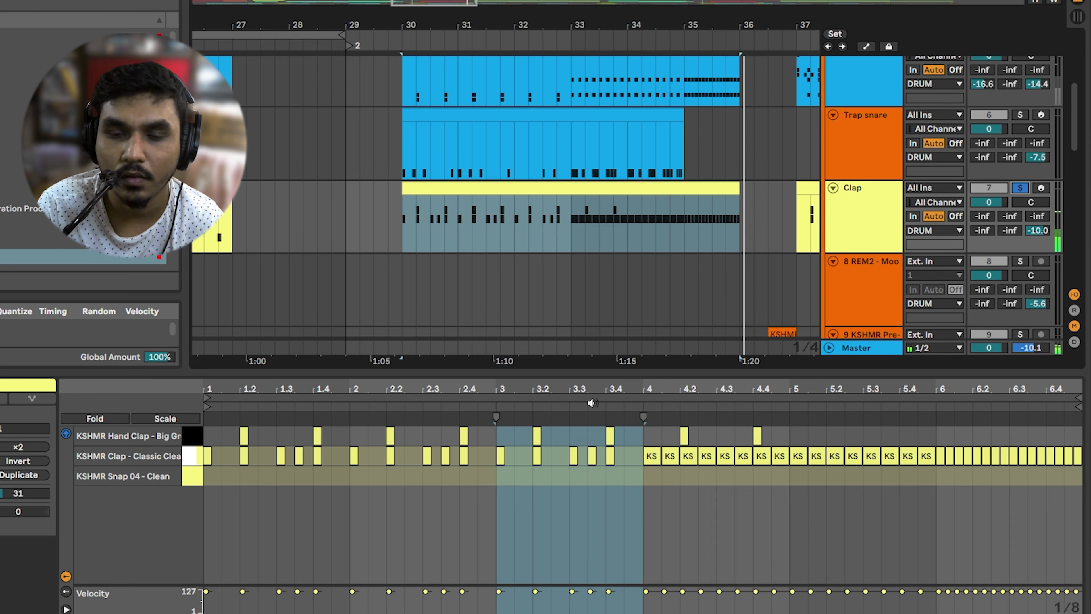
{"action": "scroll", "coordinate": [808, 198], "scroll_direction": "up", "scroll_amount": 3}
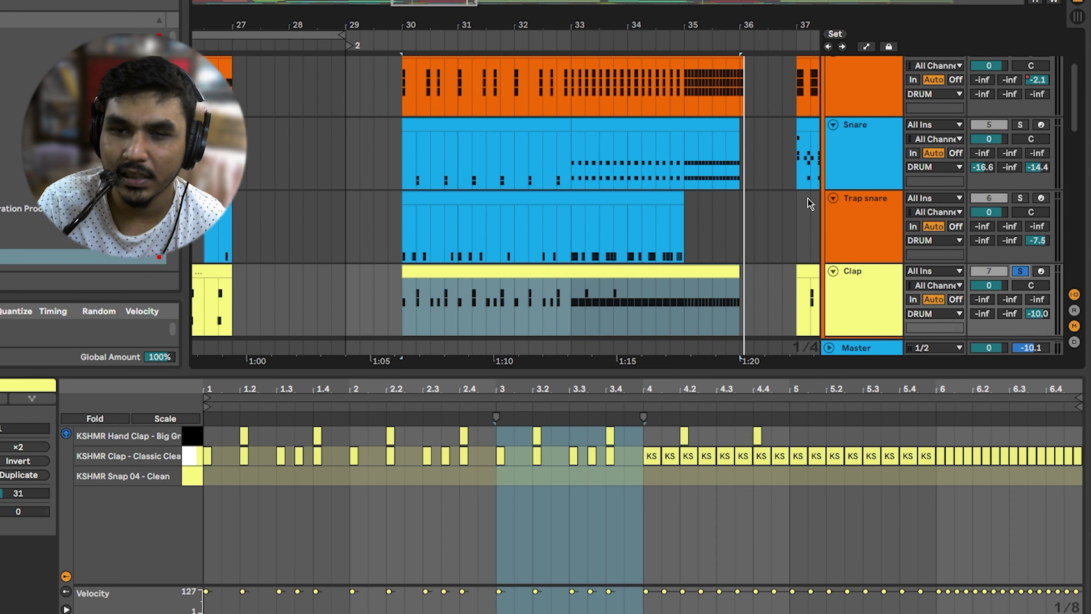
{"action": "scroll", "coordinate": [808, 197], "scroll_direction": "up", "scroll_amount": 4}
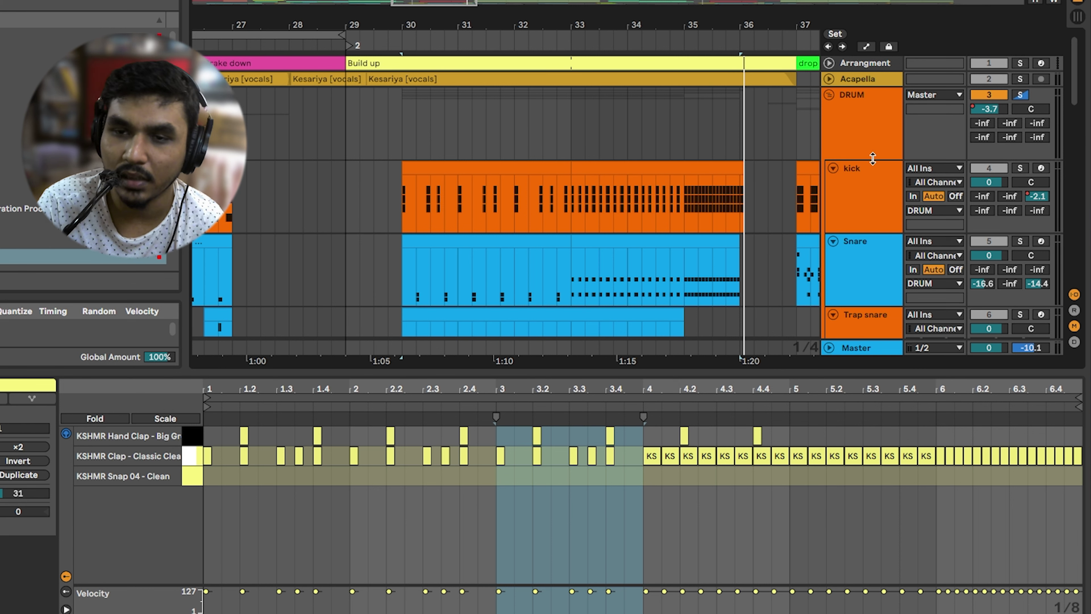
{"action": "left_click", "coordinate": [825, 95]}
{"action": "left_click", "coordinate": [827, 128]}
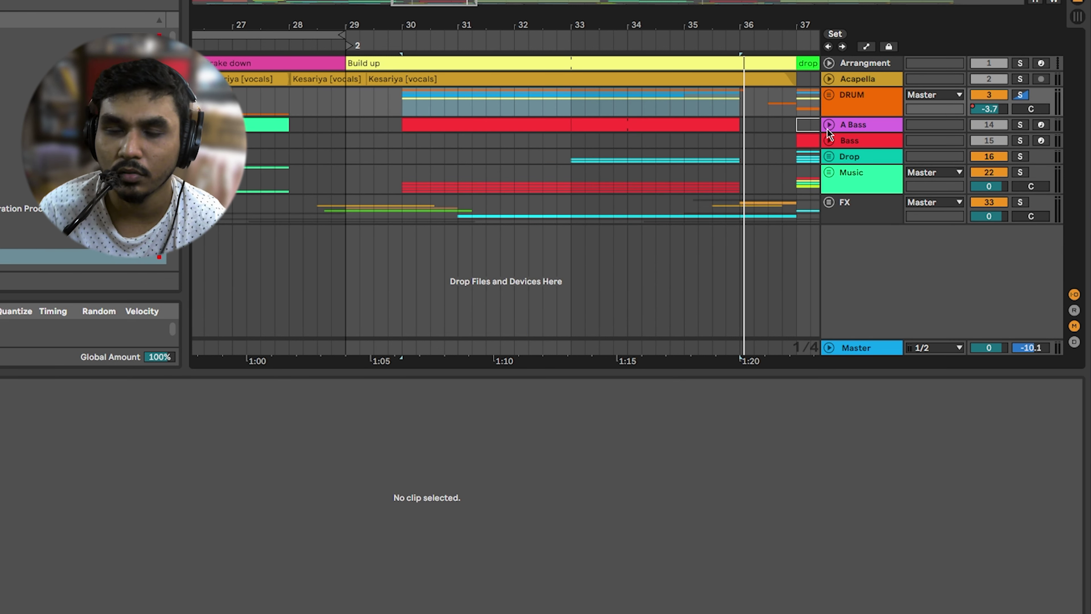
{"action": "left_click", "coordinate": [829, 96]}
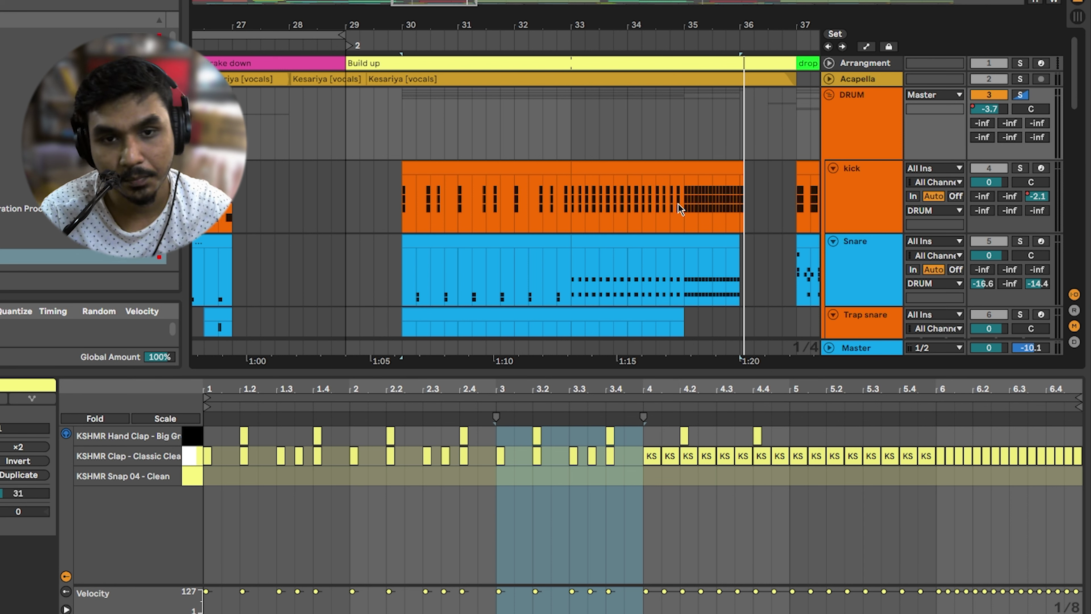
Open the kick clip starting at bar 33, and audition the Snare clip at the same bar with the Snare track soloed
{"action": "left_click", "coordinate": [651, 170]}
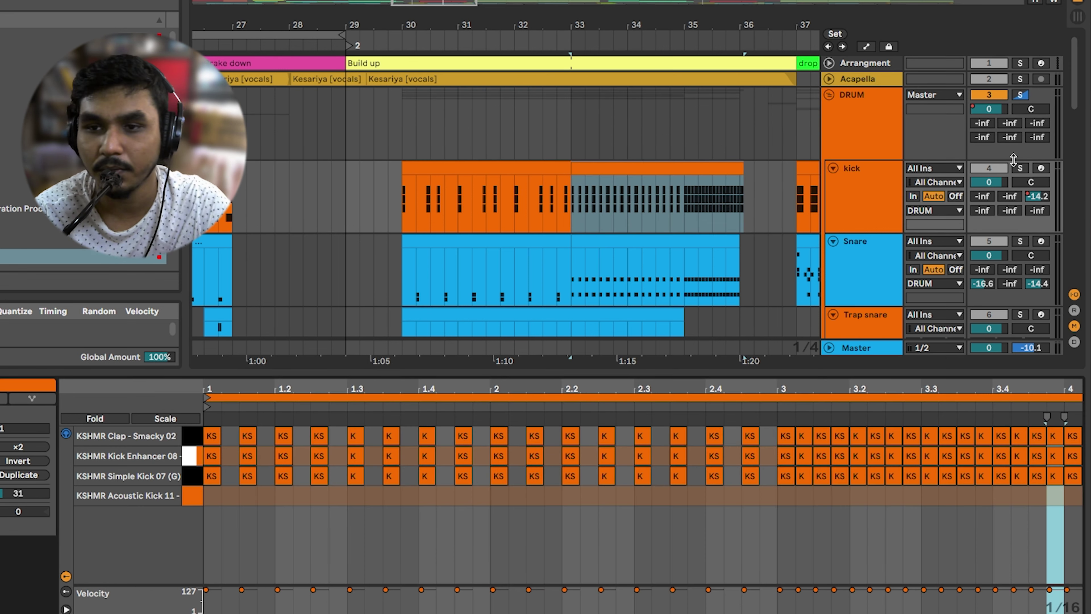
{"action": "scroll", "coordinate": [1020, 176], "scroll_direction": "down", "scroll_amount": 2}
{"action": "left_click", "coordinate": [1020, 191]}
{"action": "key", "text": "space"}
{"action": "left_click", "coordinate": [699, 190]}
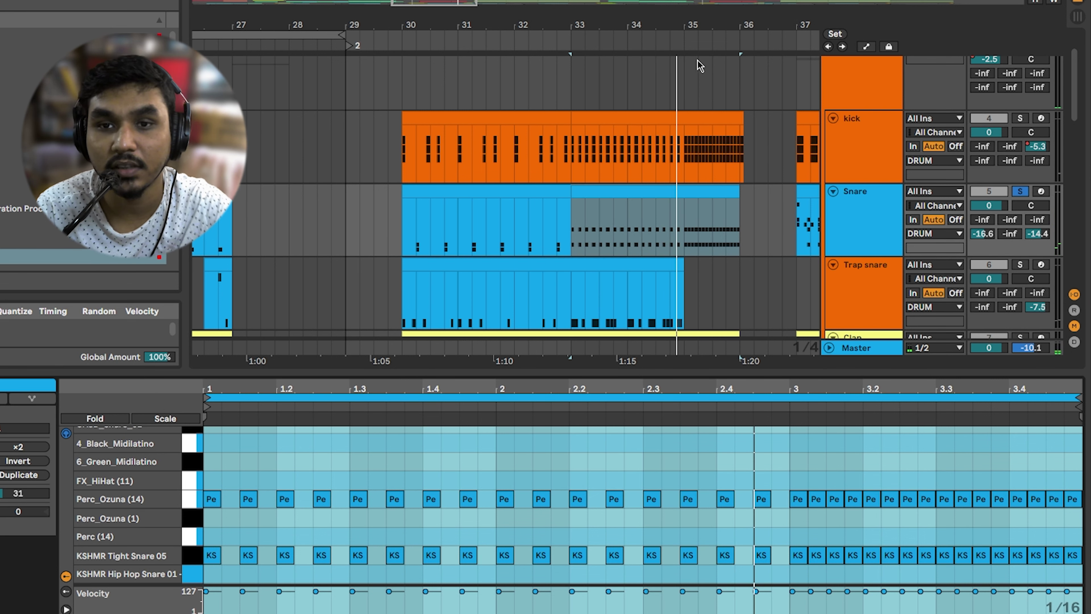
{"action": "scroll", "coordinate": [979, 224], "scroll_direction": "down", "scroll_amount": 2}
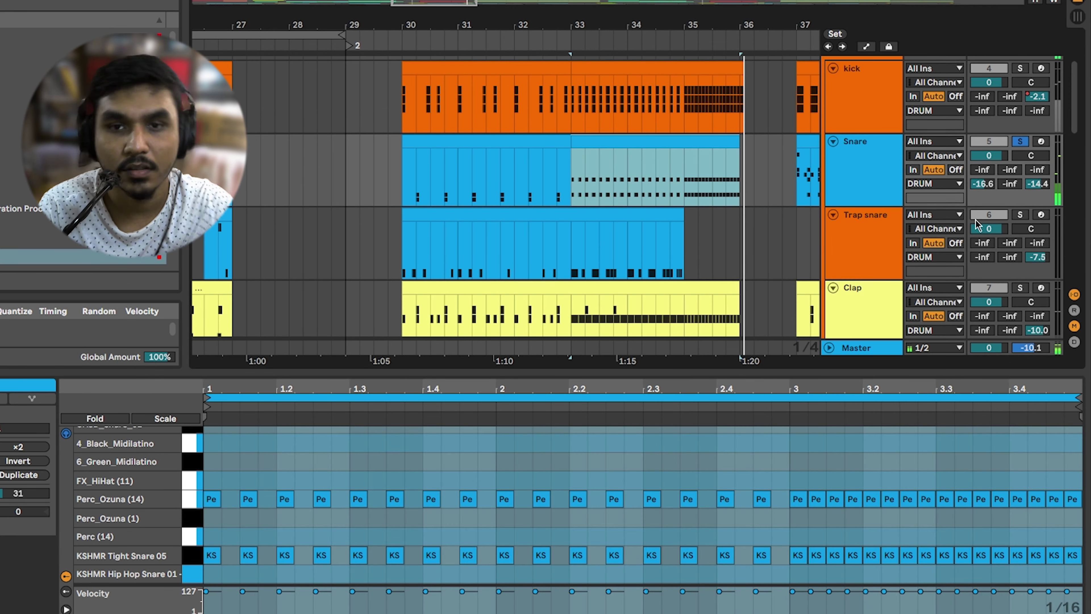
Solo the Clap track and show its build-up clip's Pitch Bend envelope, auditioning the pitch rise at the end
{"action": "left_click", "coordinate": [1024, 289]}
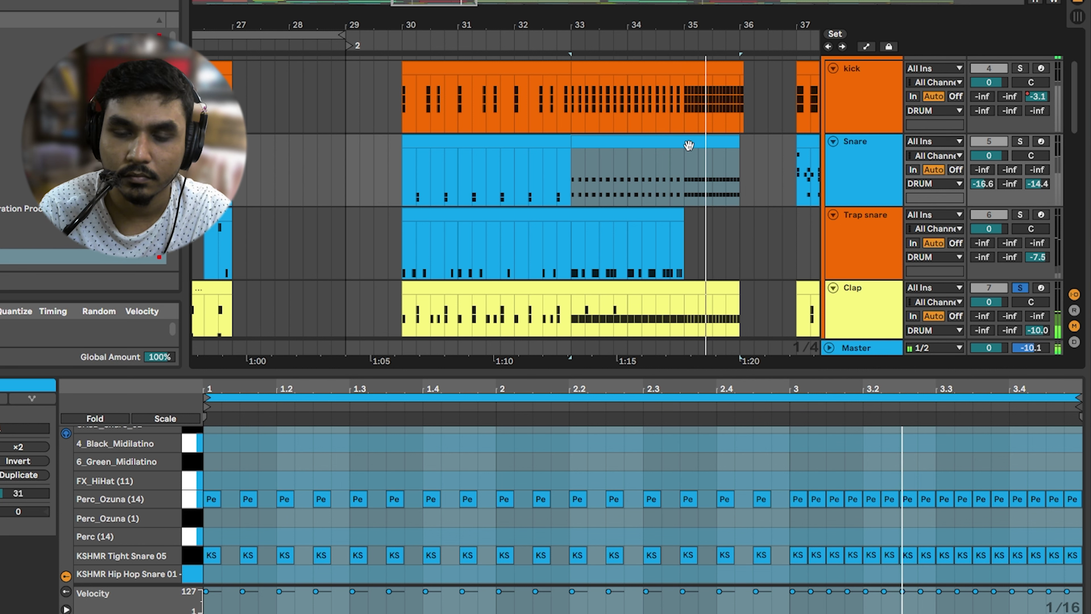
{"action": "left_click", "coordinate": [709, 311]}
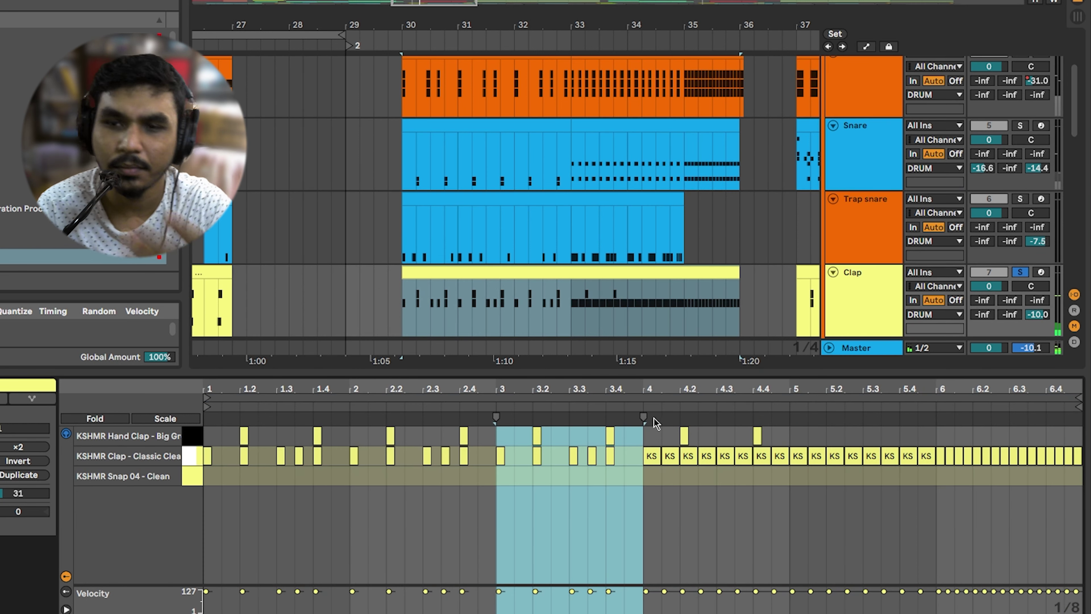
{"action": "left_click", "coordinate": [1, 408]}
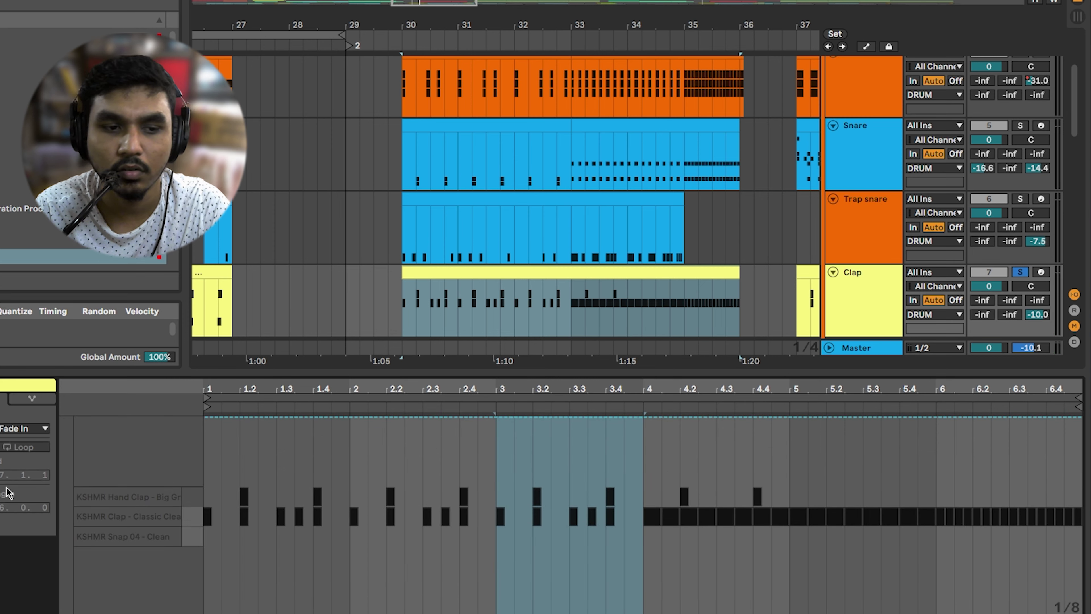
{"action": "left_click", "coordinate": [25, 428]}
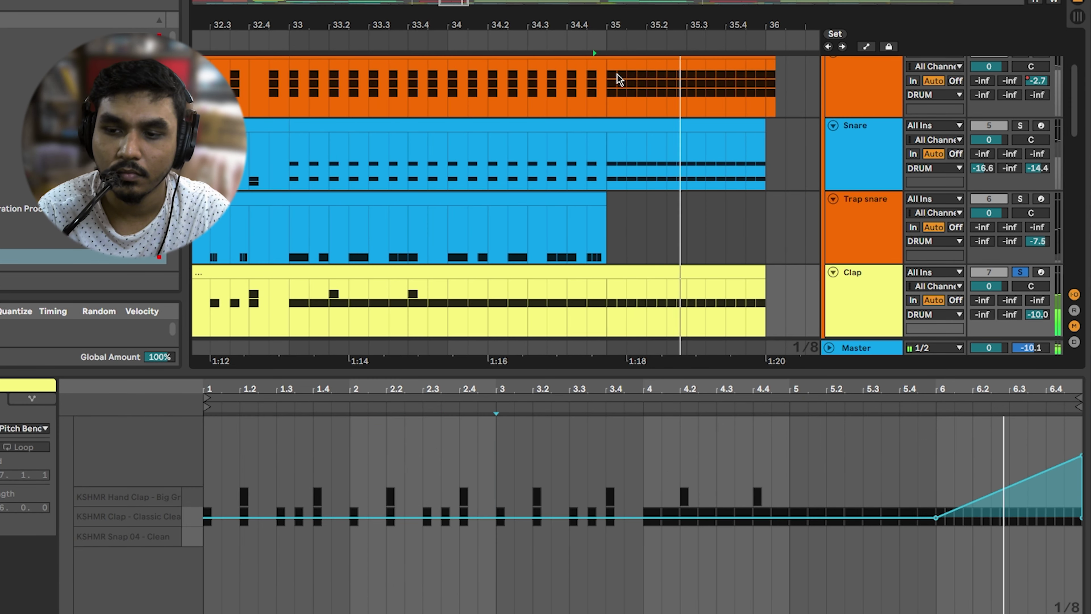
{"action": "key", "text": "space"}
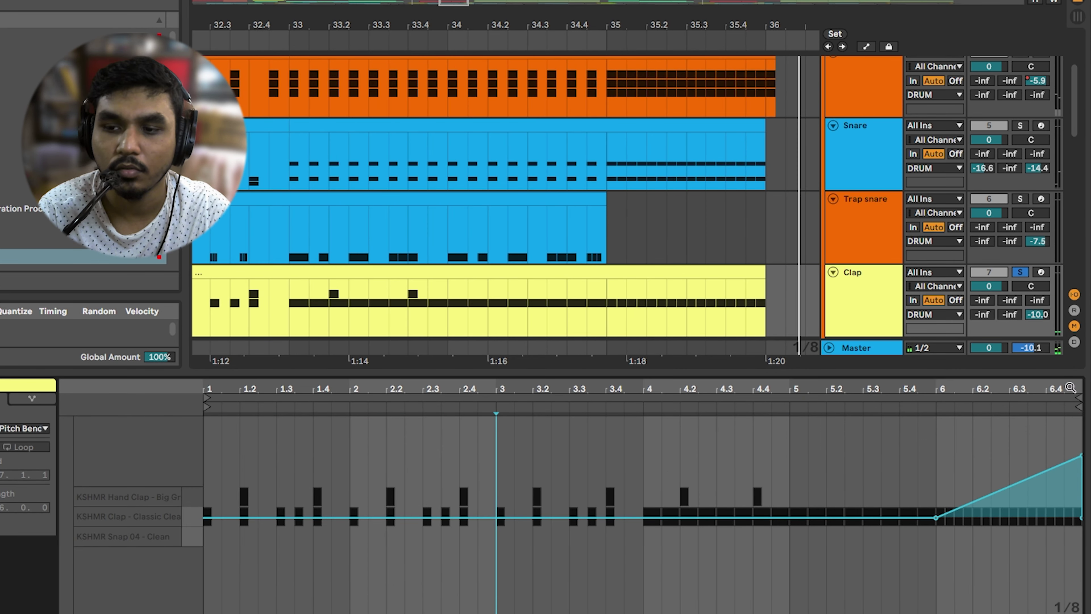
Unfold the FX group and select the KSHMR Short Fill 37 clip at bar 36 on track 36
{"action": "scroll", "coordinate": [855, 291], "scroll_direction": "down", "scroll_amount": 3}
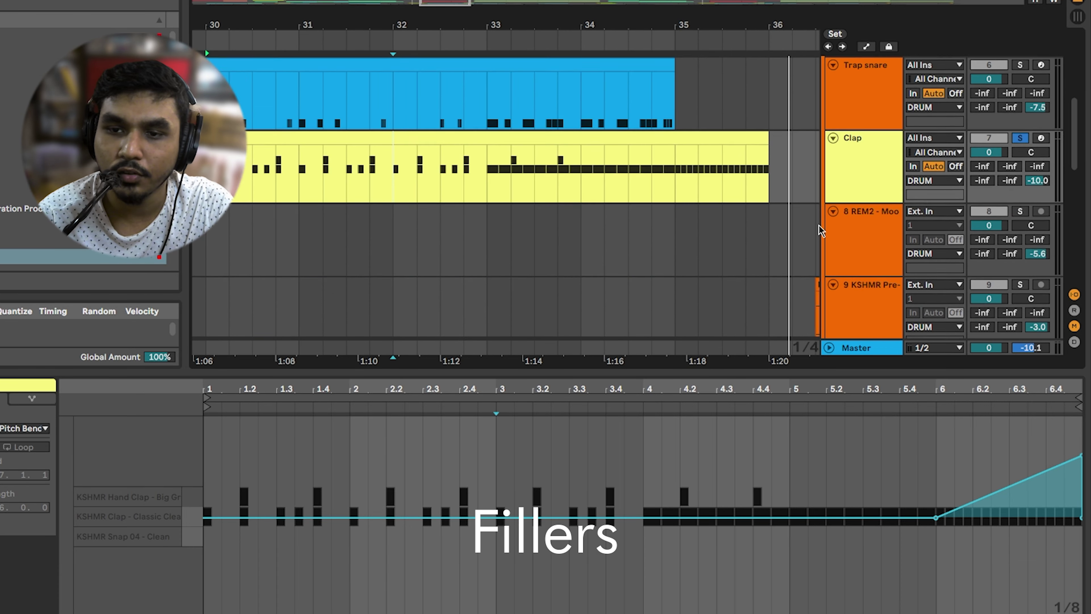
{"action": "scroll", "coordinate": [814, 237], "scroll_direction": "down", "scroll_amount": 5}
{"action": "scroll", "coordinate": [654, 124], "scroll_direction": "right", "scroll_amount": 3}
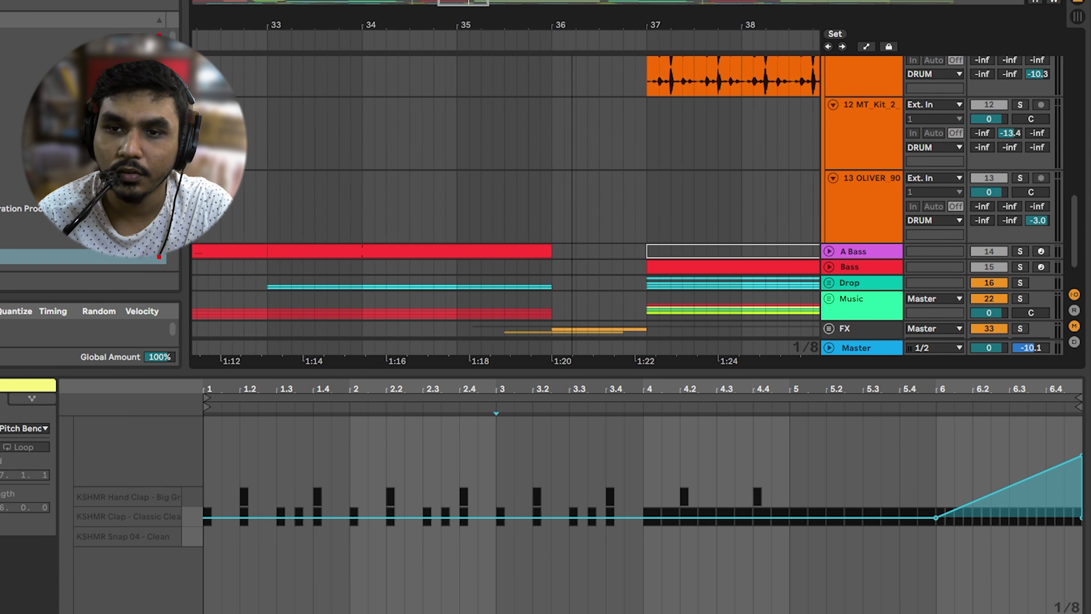
{"action": "scroll", "coordinate": [636, 168], "scroll_direction": "down", "scroll_amount": 4}
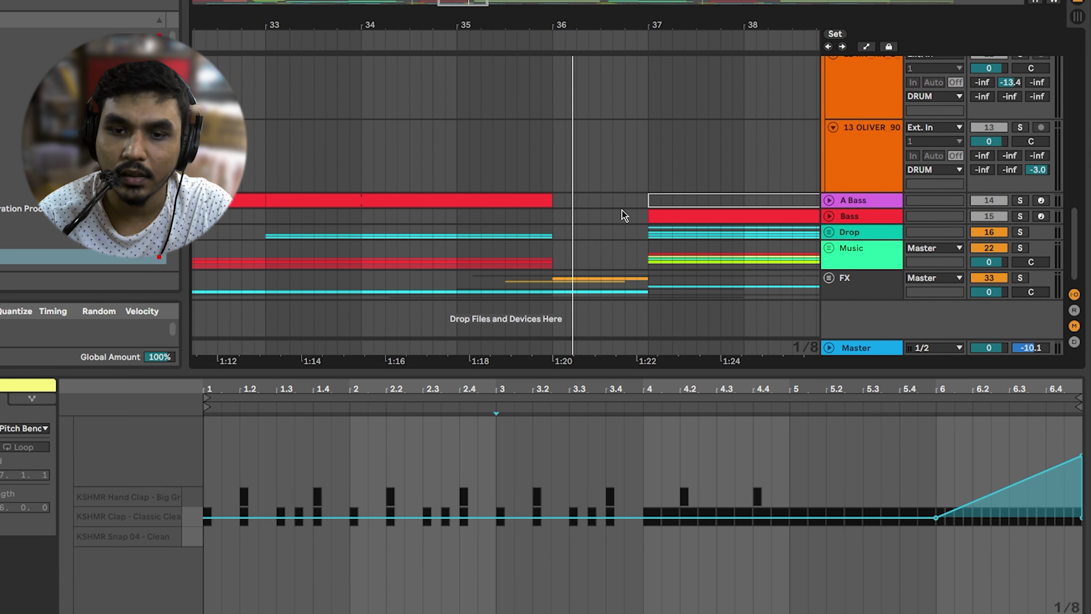
{"action": "left_click", "coordinate": [830, 279]}
{"action": "scroll", "coordinate": [694, 276], "scroll_direction": "down", "scroll_amount": 4}
{"action": "left_click", "coordinate": [592, 208]}
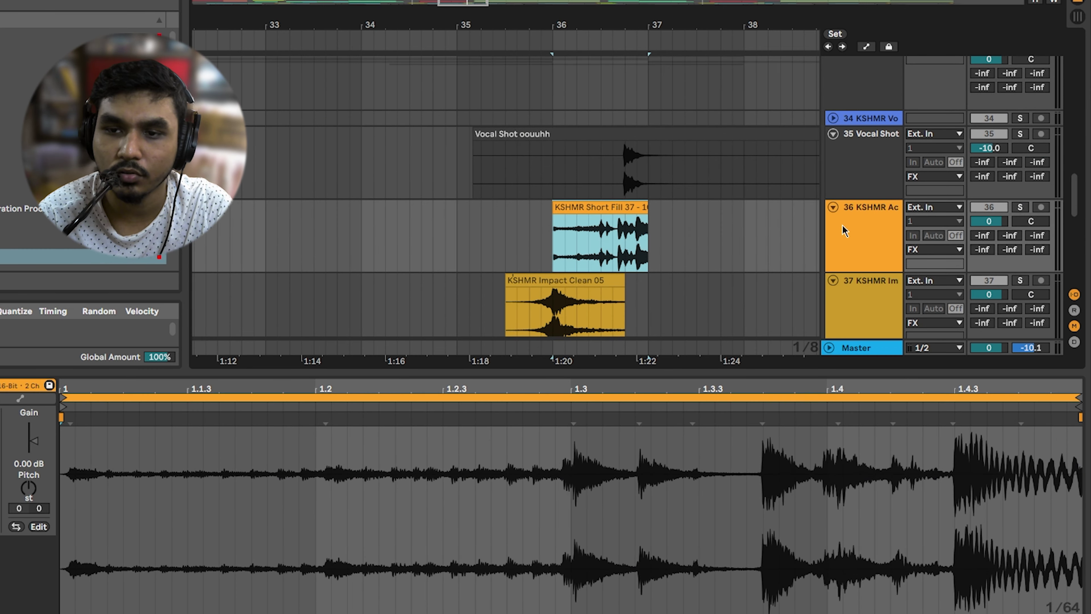
Audition the soloed Vocal Shot track, and the KSHMR Short Fill 37 clip with track 36 soloed instead
{"action": "left_click", "coordinate": [1020, 134]}
{"action": "left_click", "coordinate": [607, 43]}
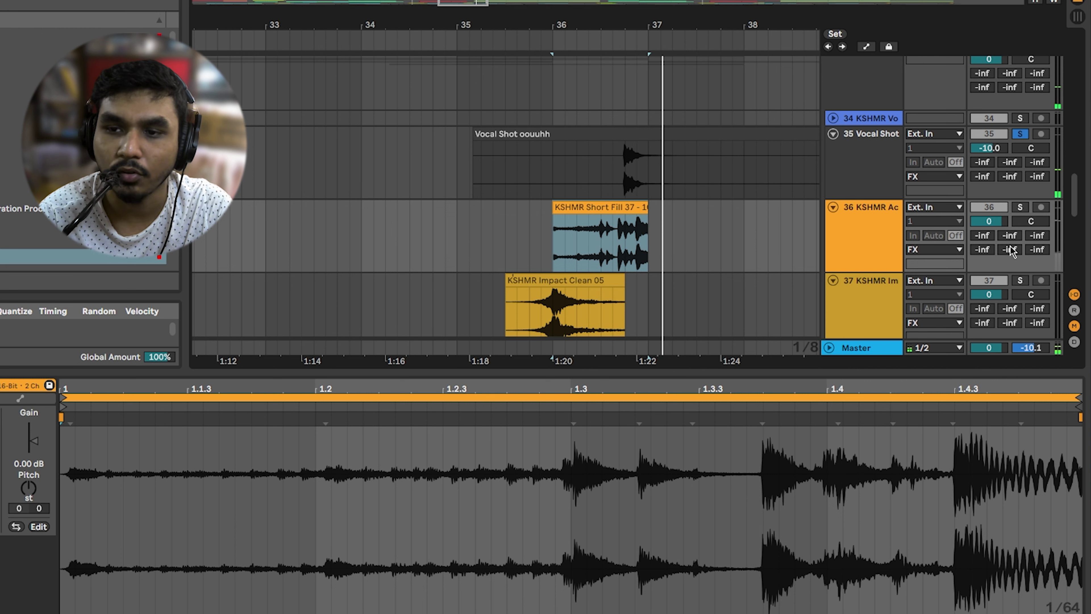
{"action": "left_click", "coordinate": [1020, 207]}
{"action": "key", "text": "space"}
{"action": "scroll", "coordinate": [694, 277], "scroll_direction": "down", "scroll_amount": 2}
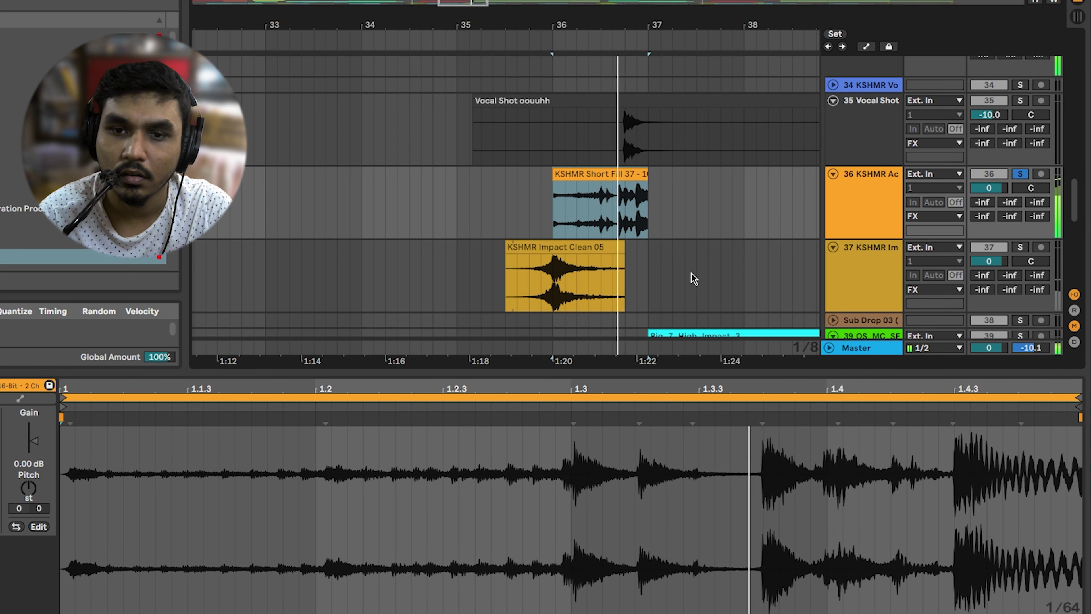
{"action": "scroll", "coordinate": [694, 278], "scroll_direction": "down", "scroll_amount": 1}
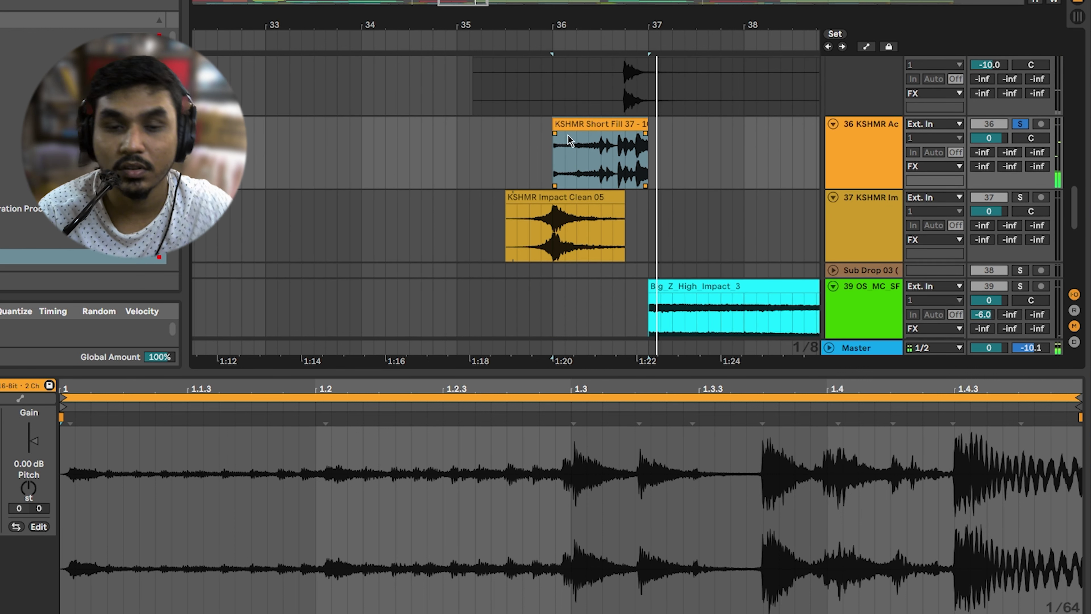